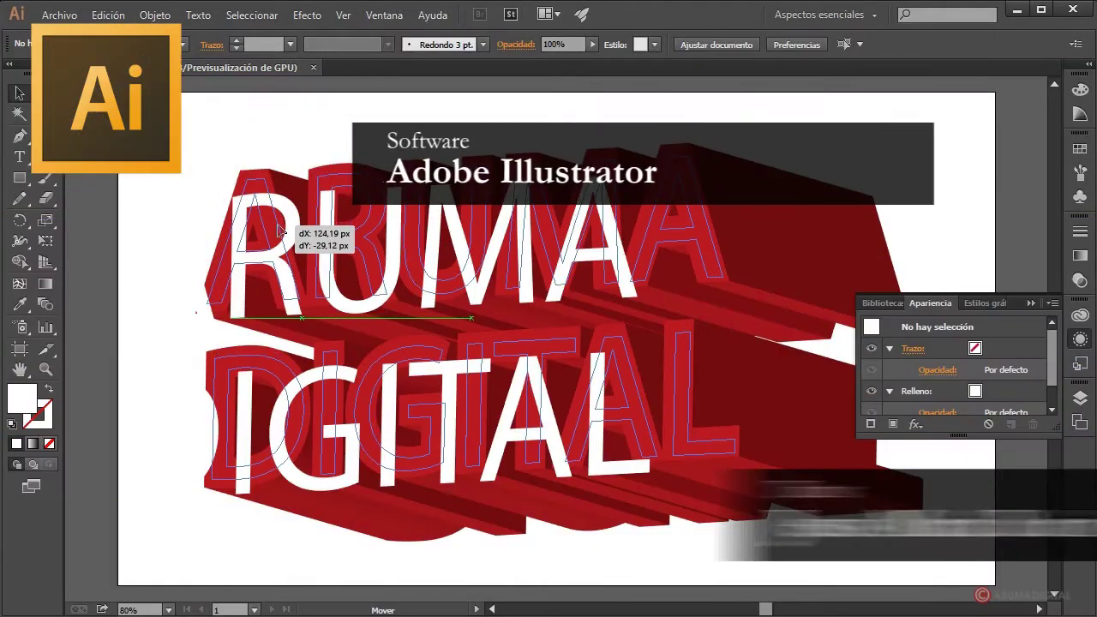
- Shift the finished ARUMA DIGITAL lettering slightly, then deselect it
drag(278, 227, 283, 230)
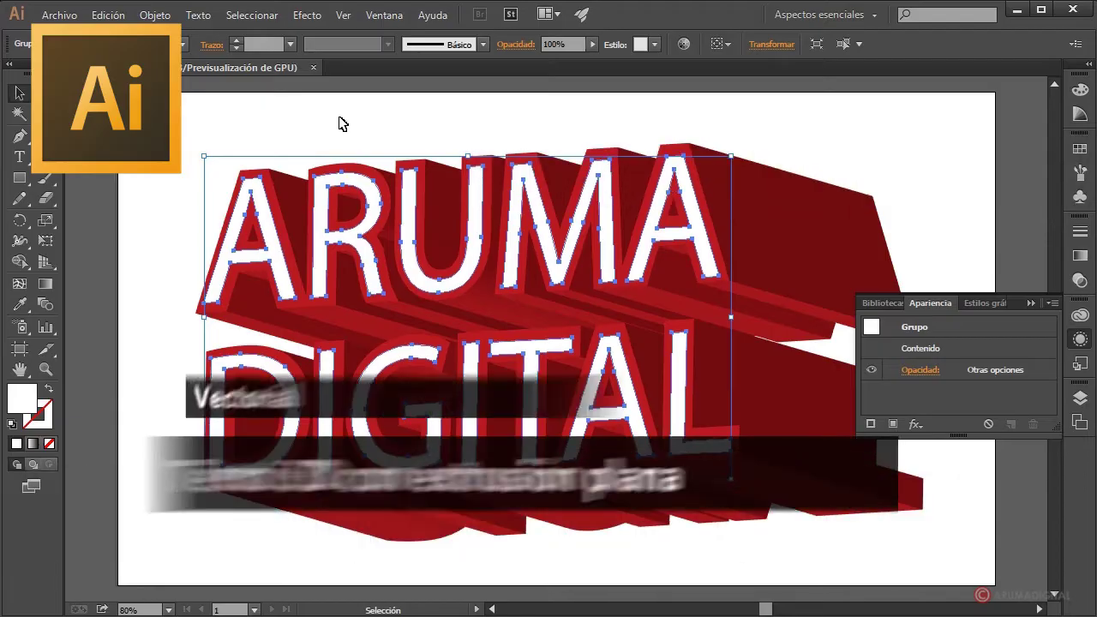
click(339, 123)
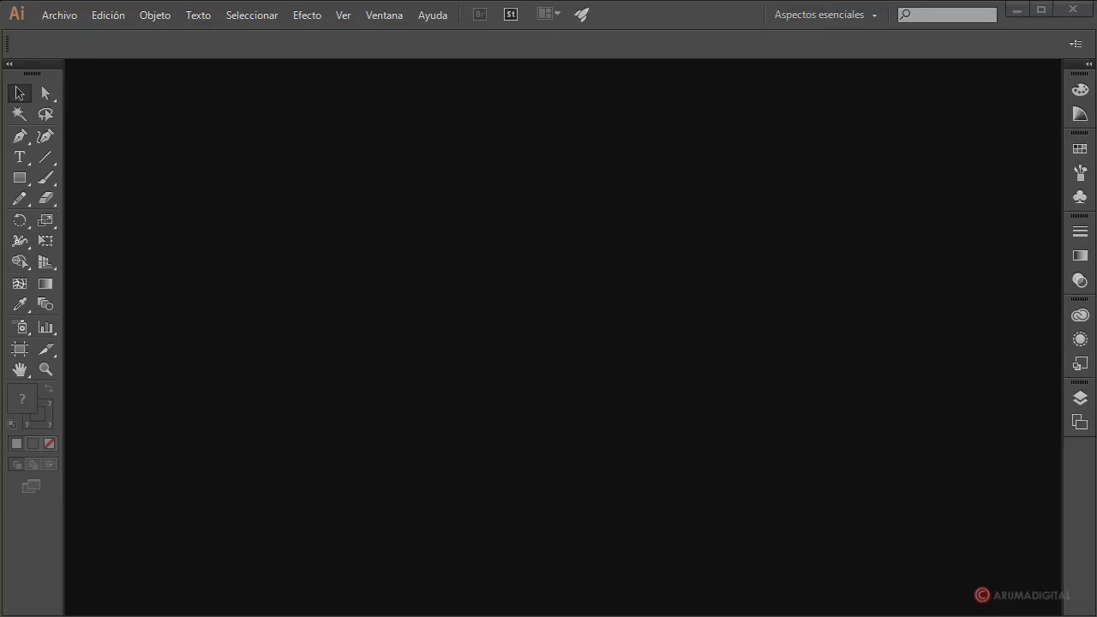
- Create a new 1280 × 720 px document from Archivo > Nuevo
click(56, 16)
click(72, 31)
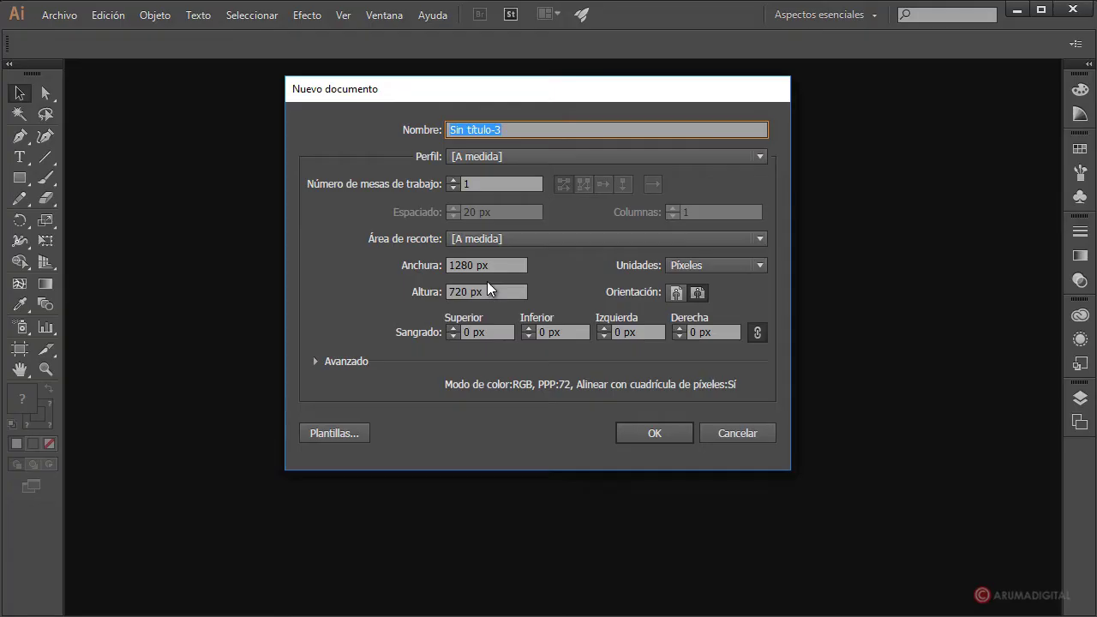
click(656, 436)
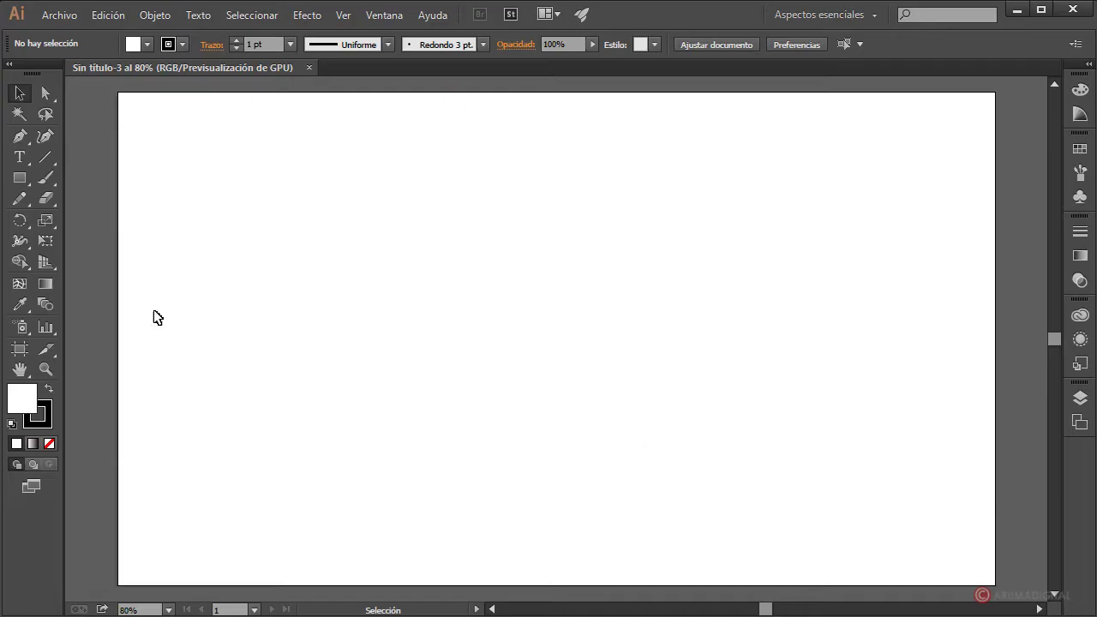
- Type ARUMA and, on a second line, DIGITAL near the artboard's upper left
click(20, 157)
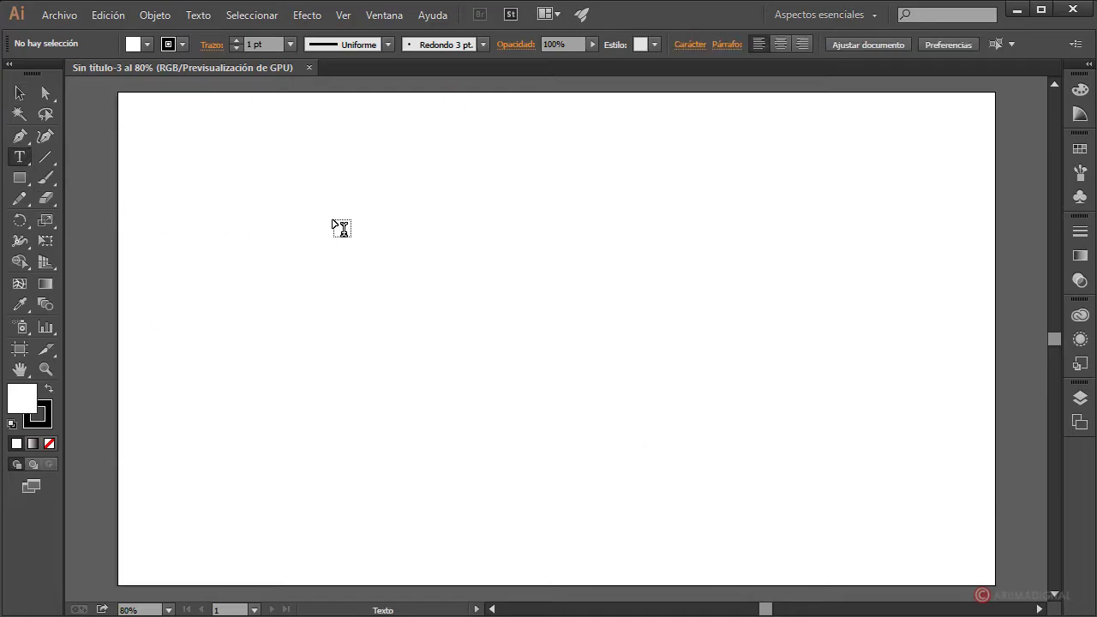
click(257, 163)
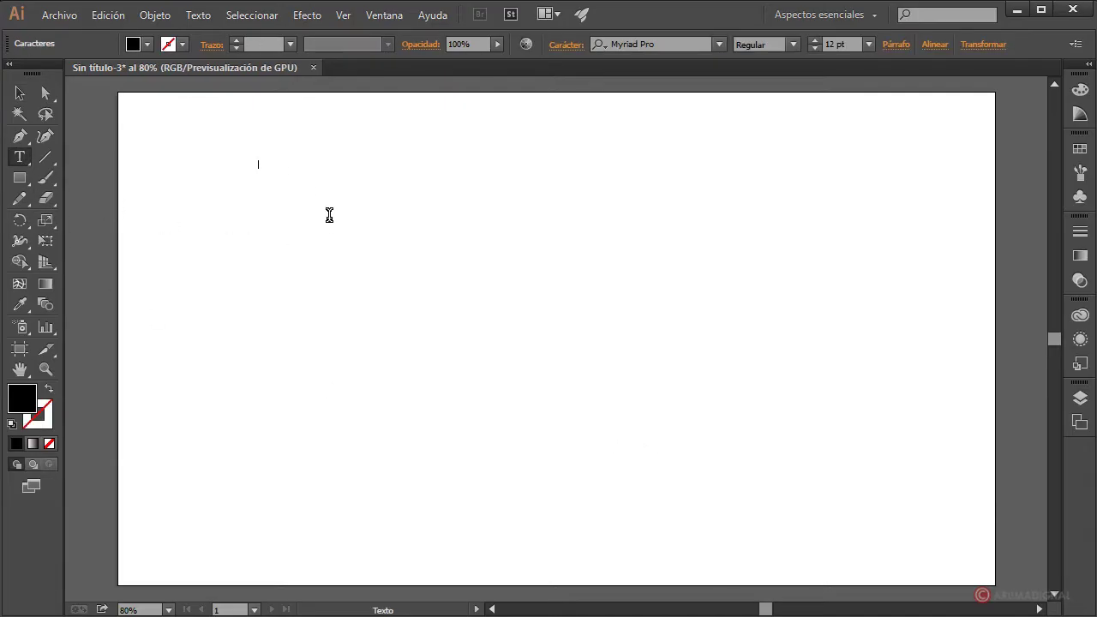
text(ARUMA)
key(Return)
text(DO)
key(BackSpace)
text(IGI)
text(TAL)
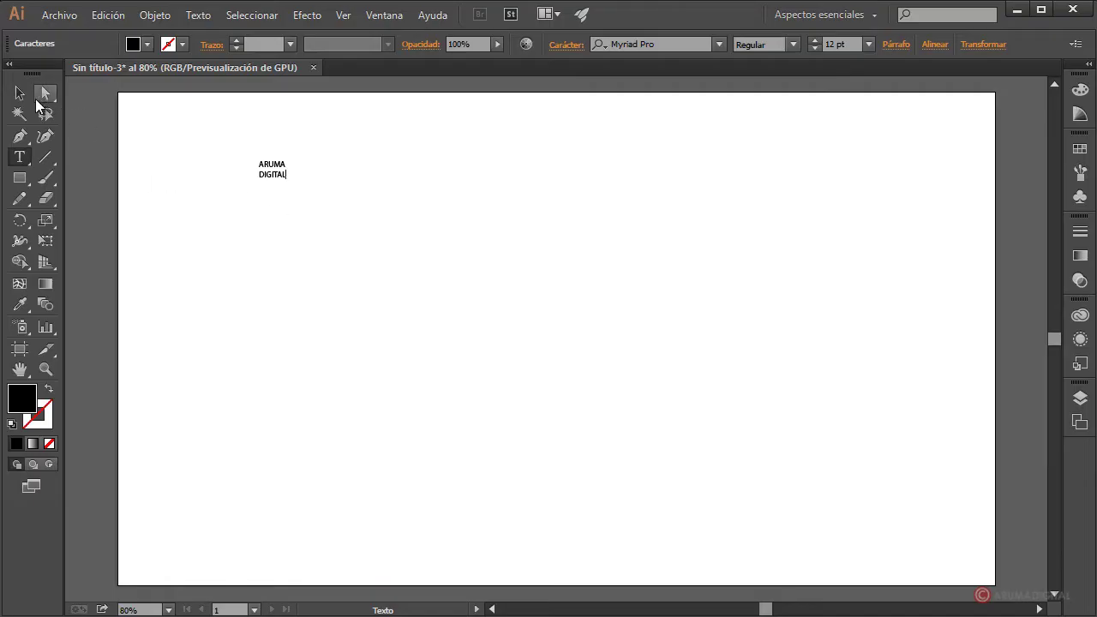
click(24, 94)
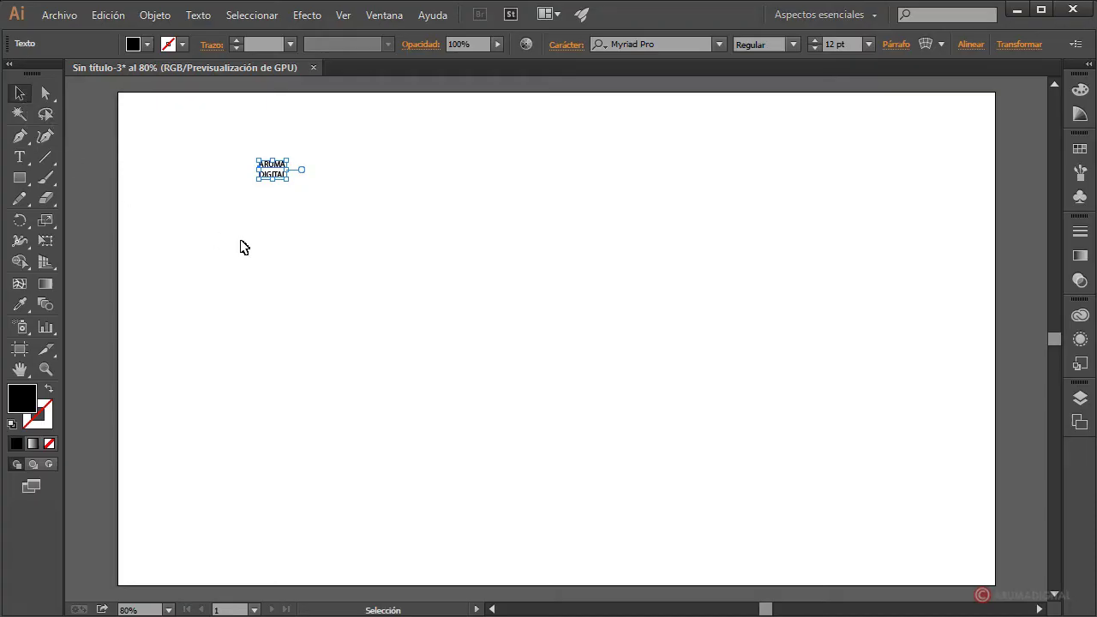
- Scale the text proportionally to fill most of the artboard and set leading to 260 pt
key(shift)
drag(291, 183, 985, 580)
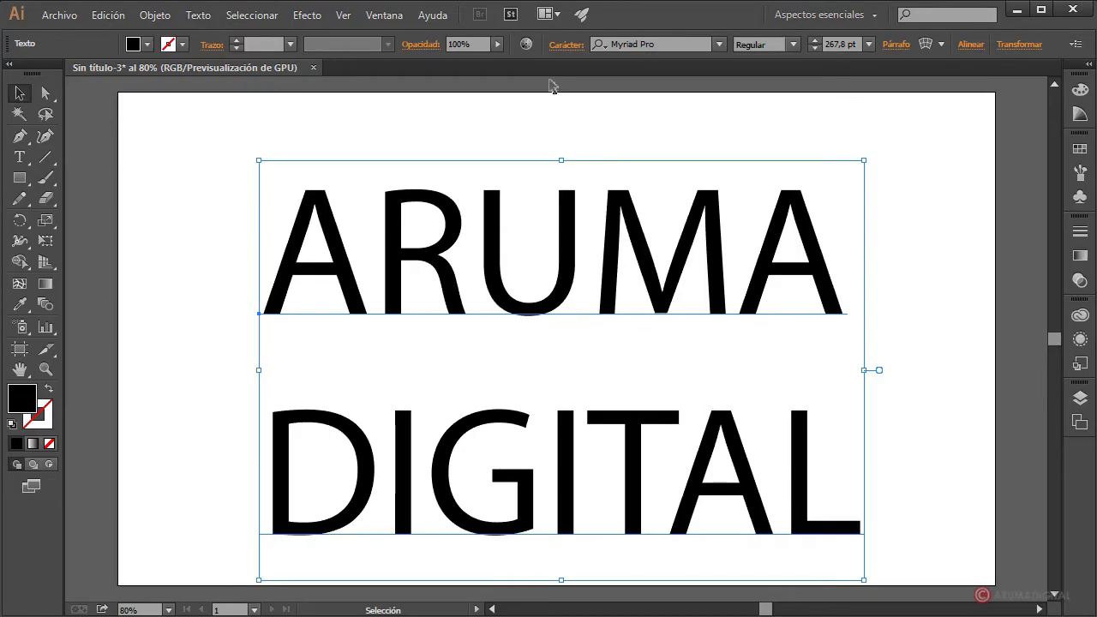
click(565, 45)
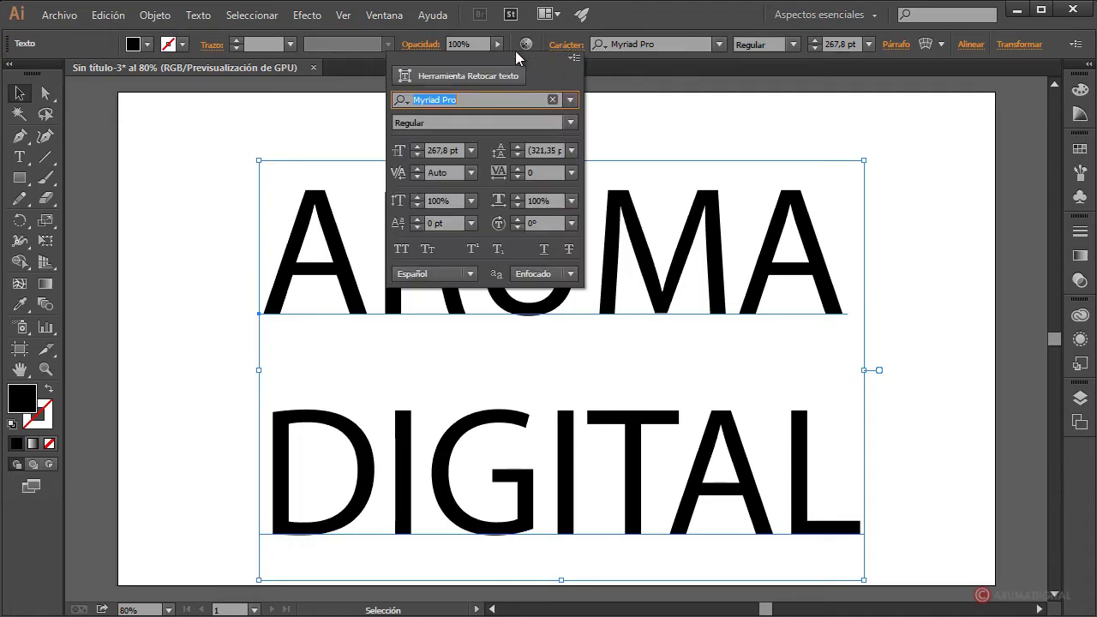
click(515, 156)
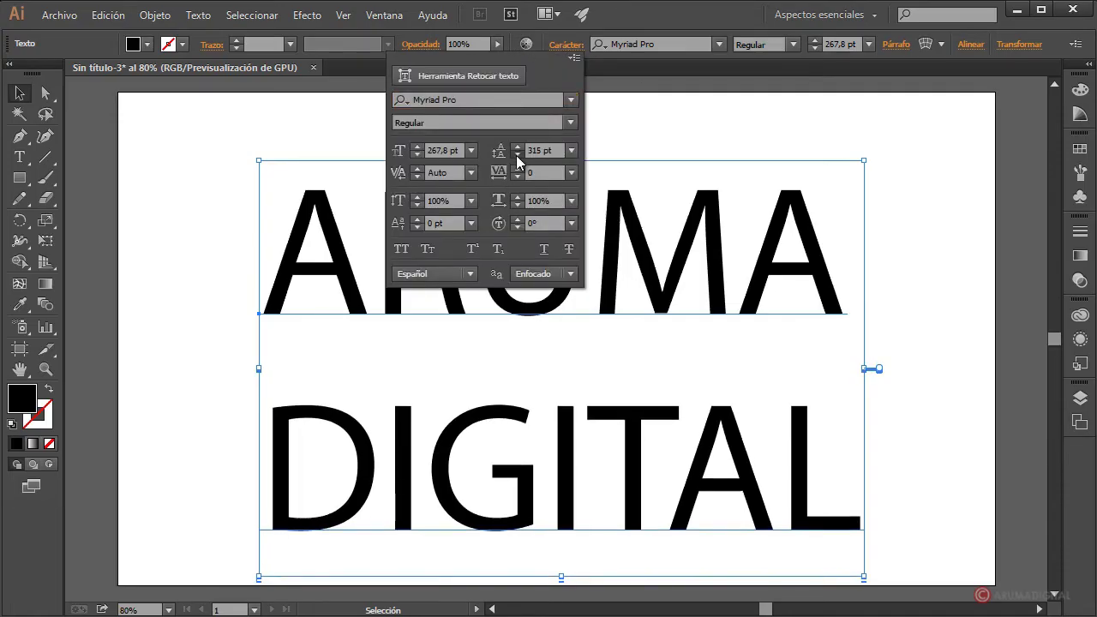
drag(515, 155, 515, 155)
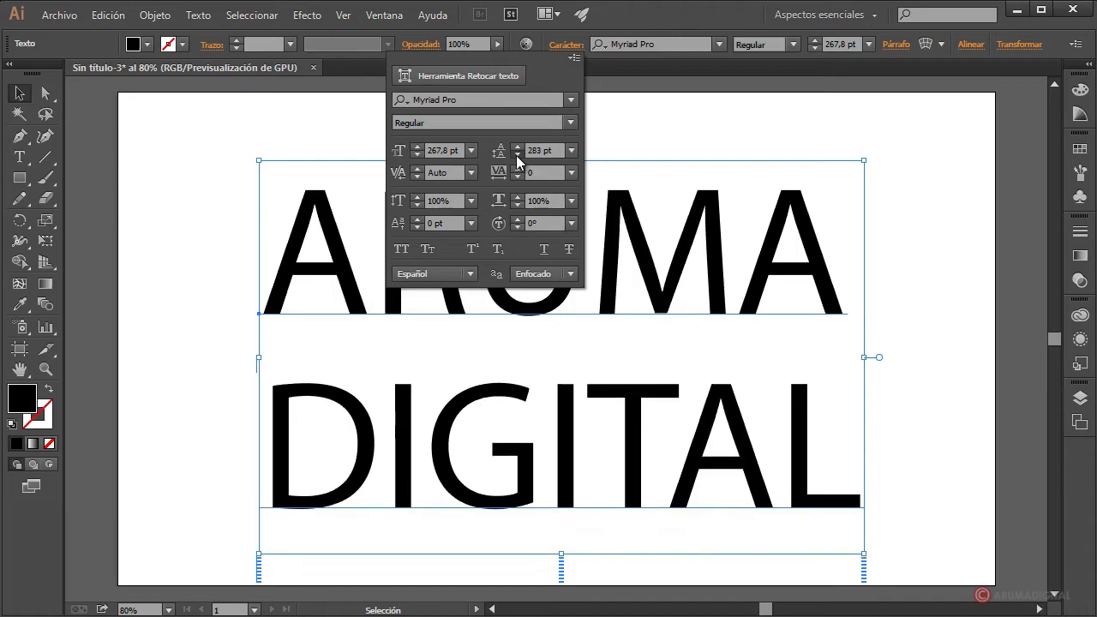
click(516, 156)
click(516, 155)
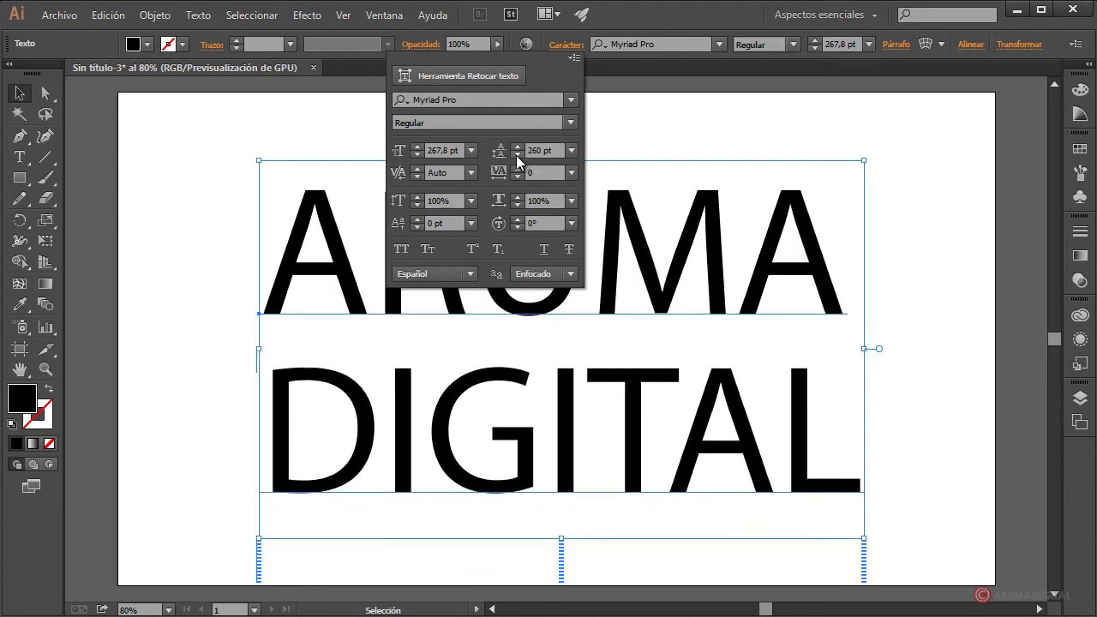
click(626, 17)
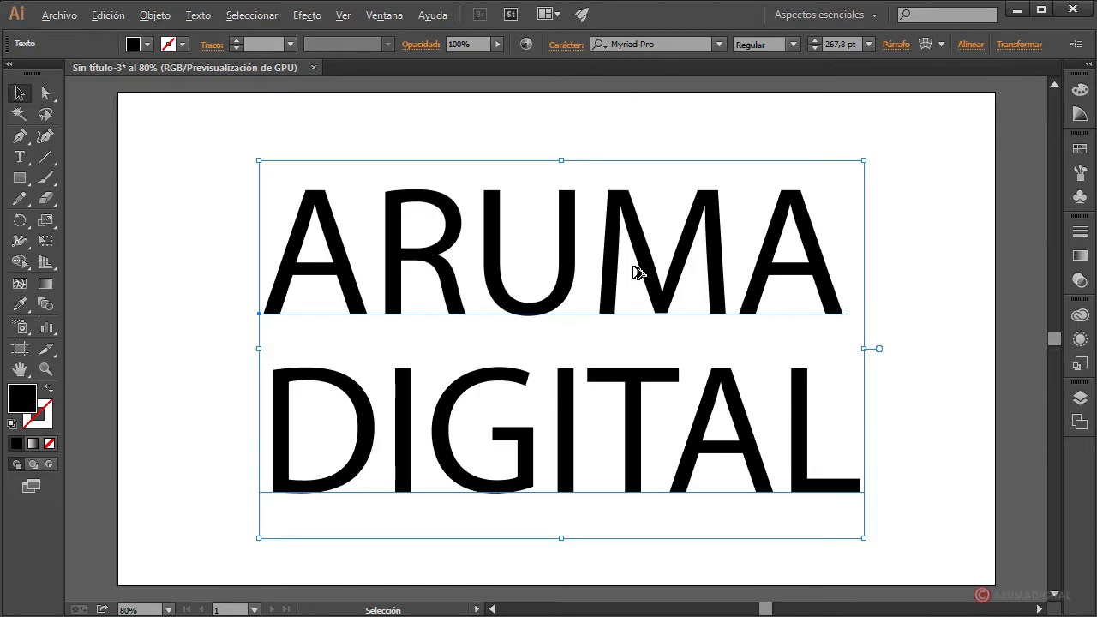
- Alt-drag a white-filled copy of ARUMA DIGITAL left of the artboard, then reselect the original
drag(823, 265, 195, 266)
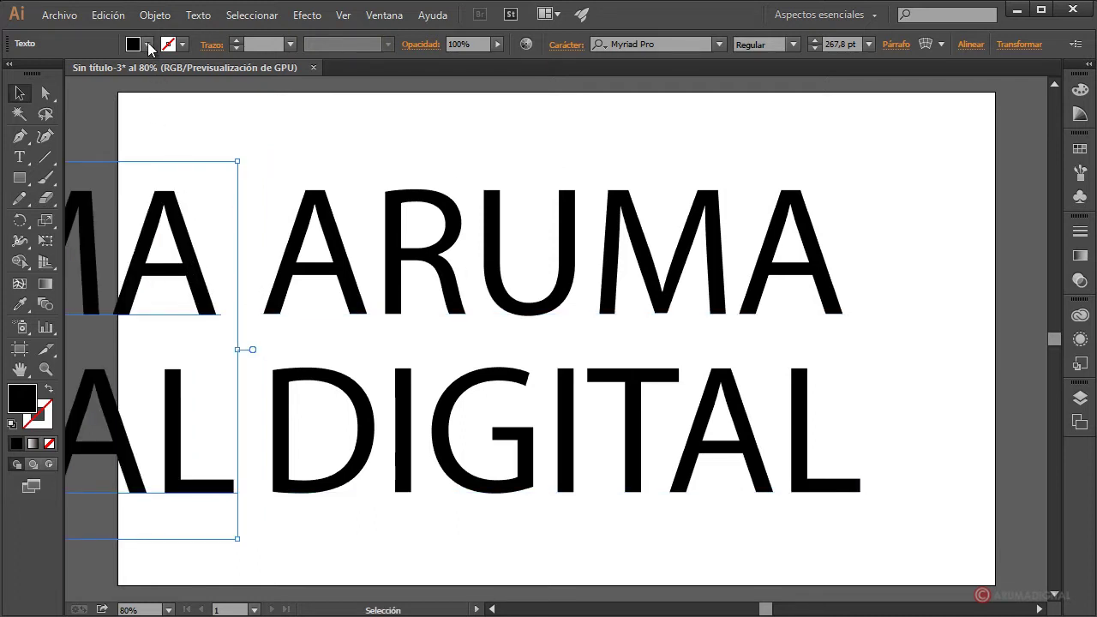
click(147, 45)
click(3, 73)
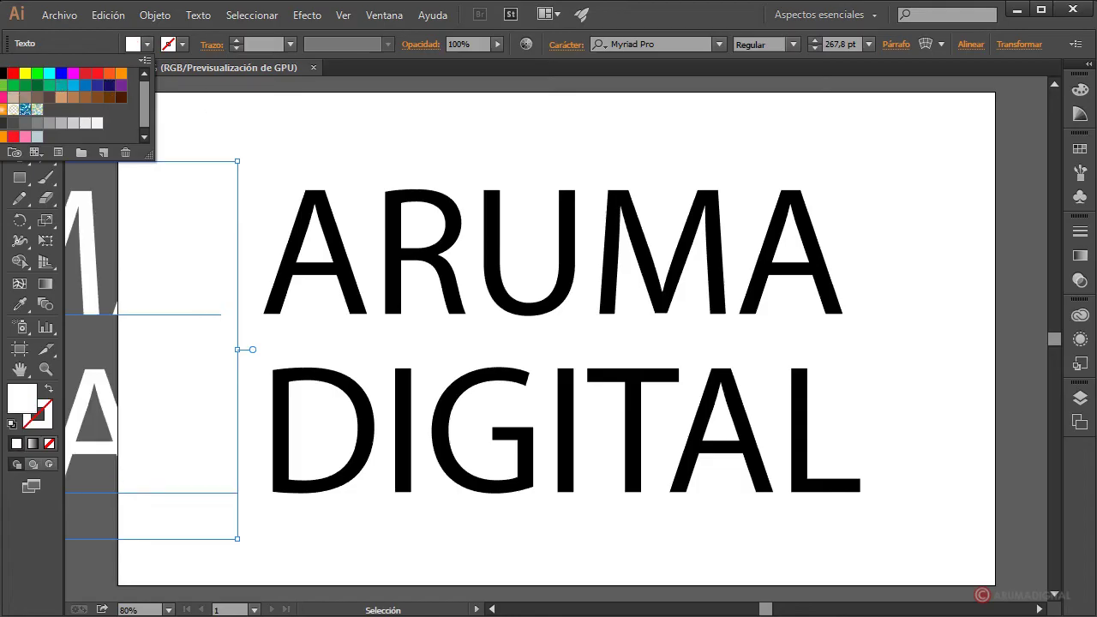
click(636, 8)
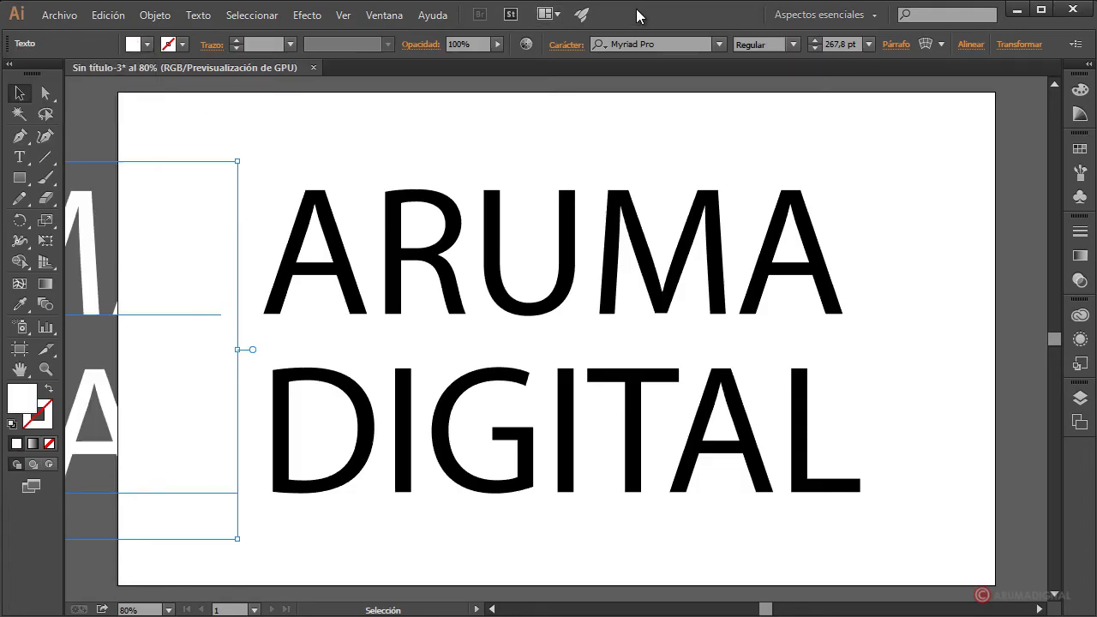
click(457, 231)
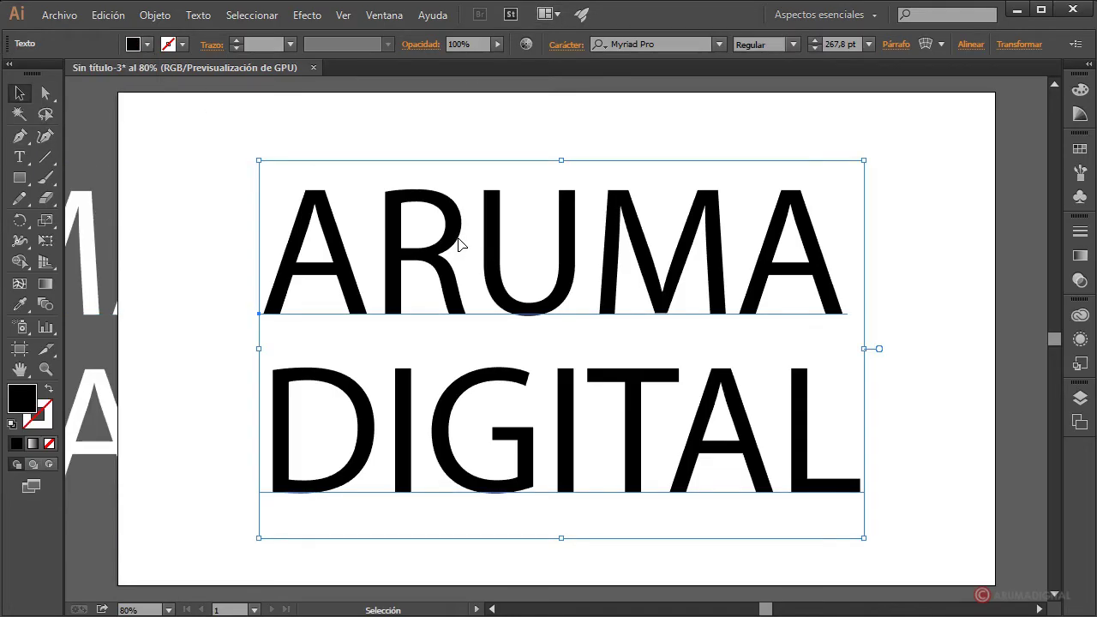
- Expand the centred text into outline shapes and fill the letters red
click(155, 16)
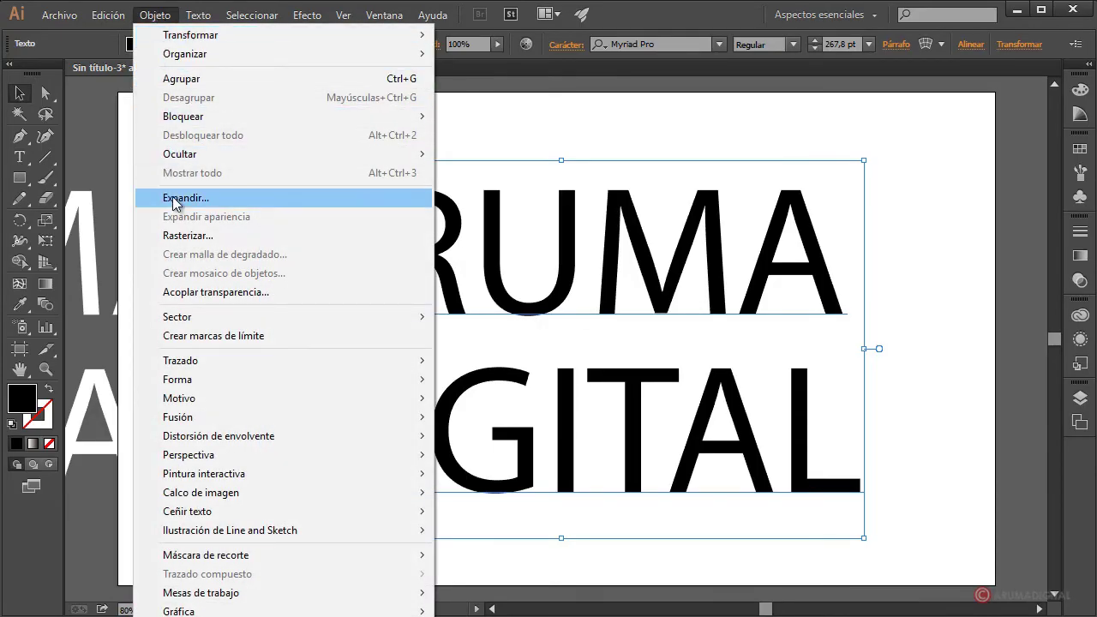
click(174, 200)
click(559, 356)
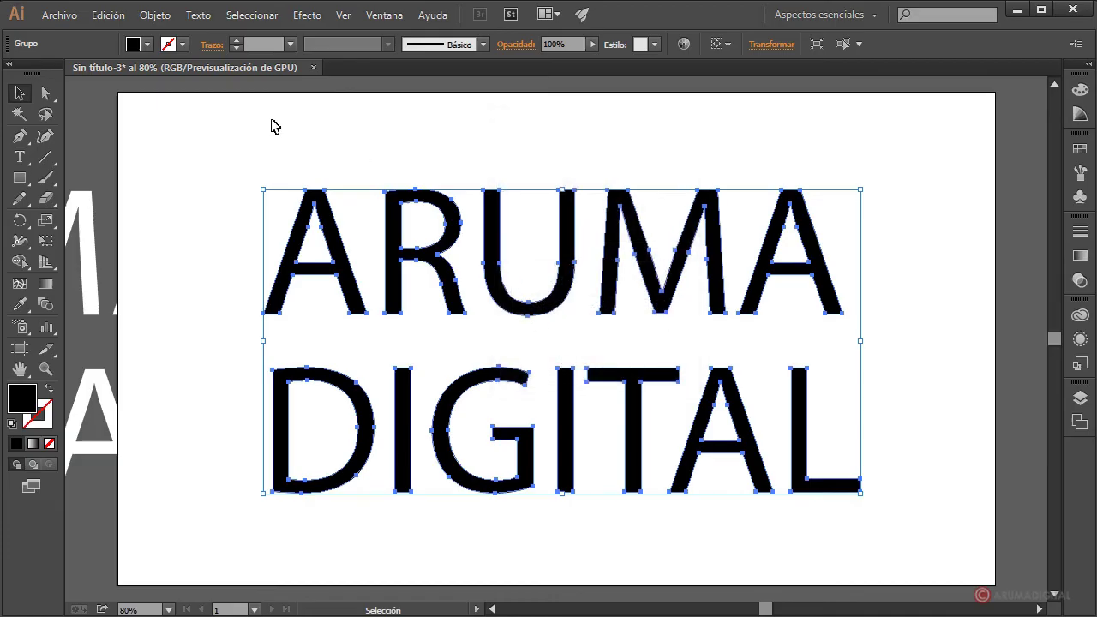
click(148, 43)
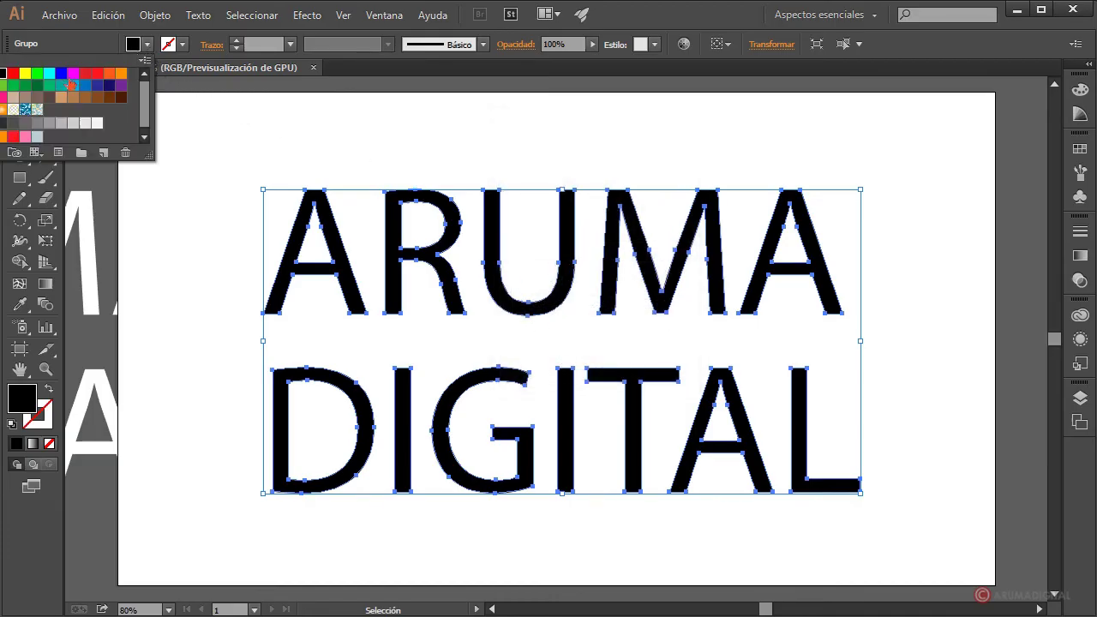
click(86, 77)
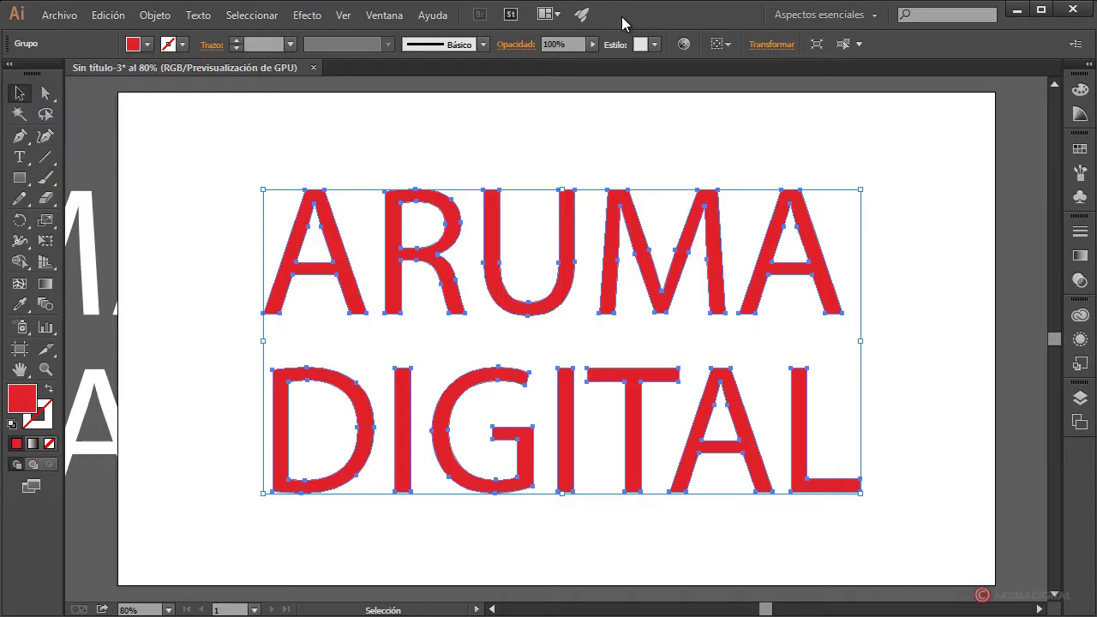
- Apply a 13 px Offset Path effect (Desplazamiento) to the red letters
click(314, 17)
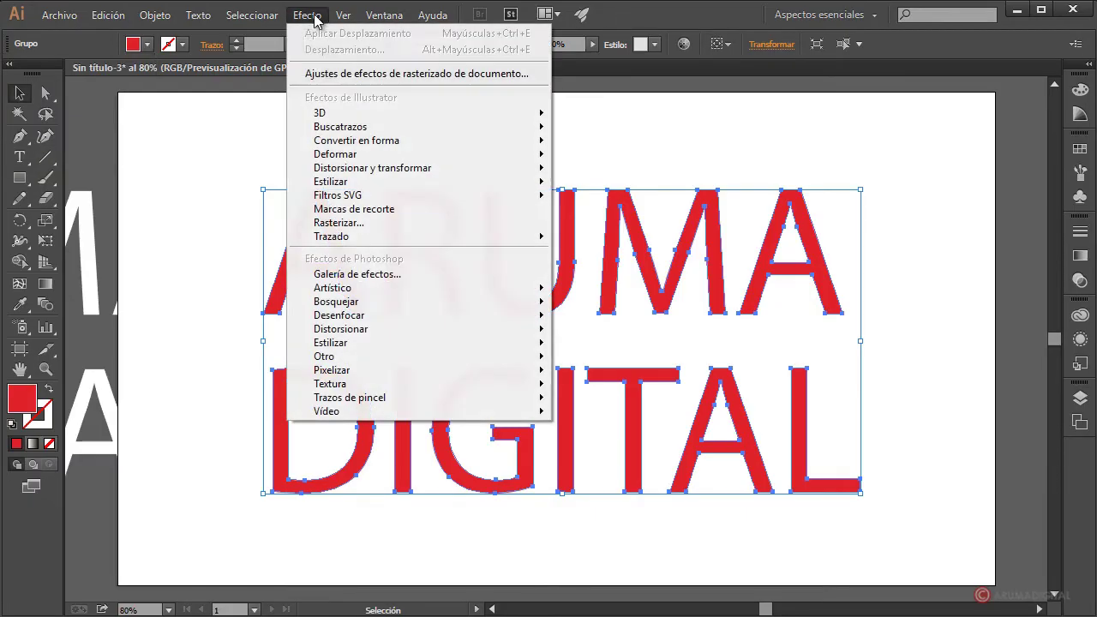
mouse_move(330, 236)
click(635, 282)
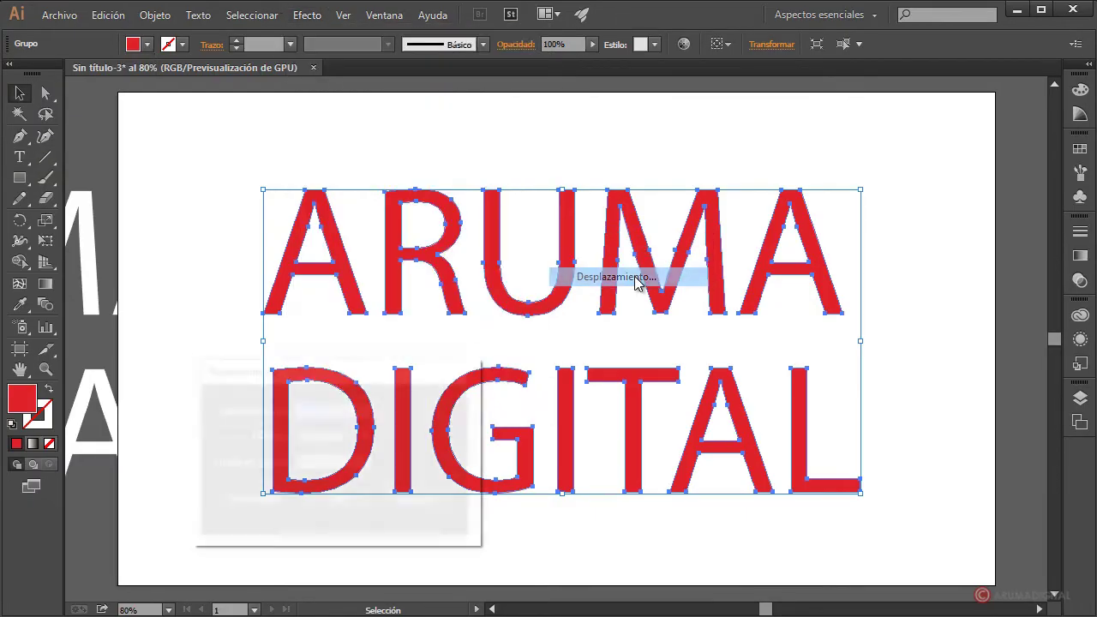
click(263, 503)
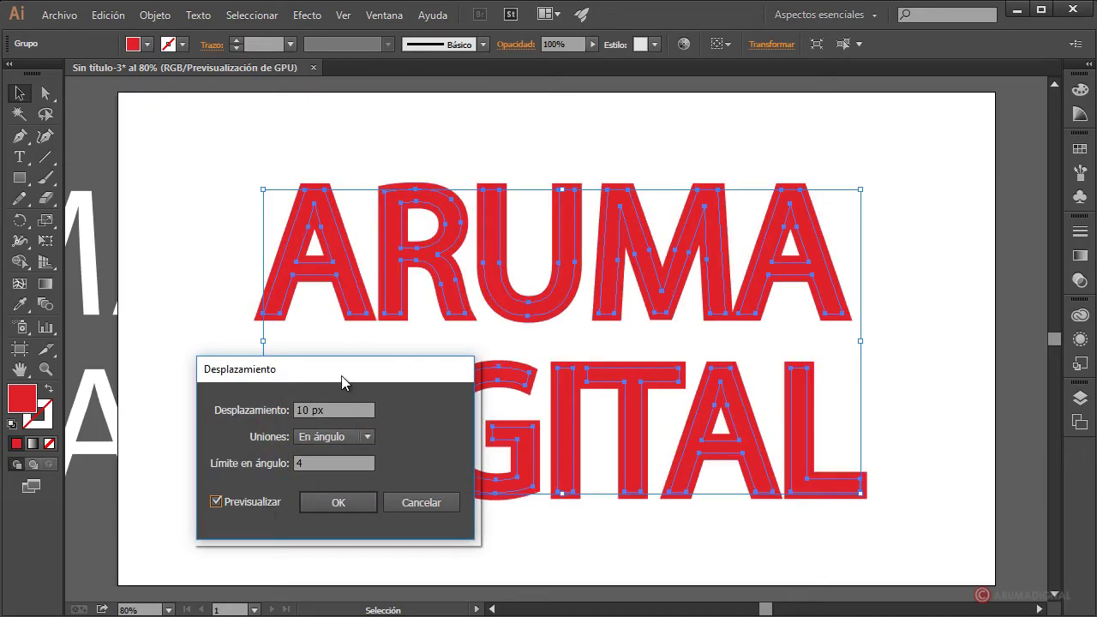
drag(341, 382, 713, 382)
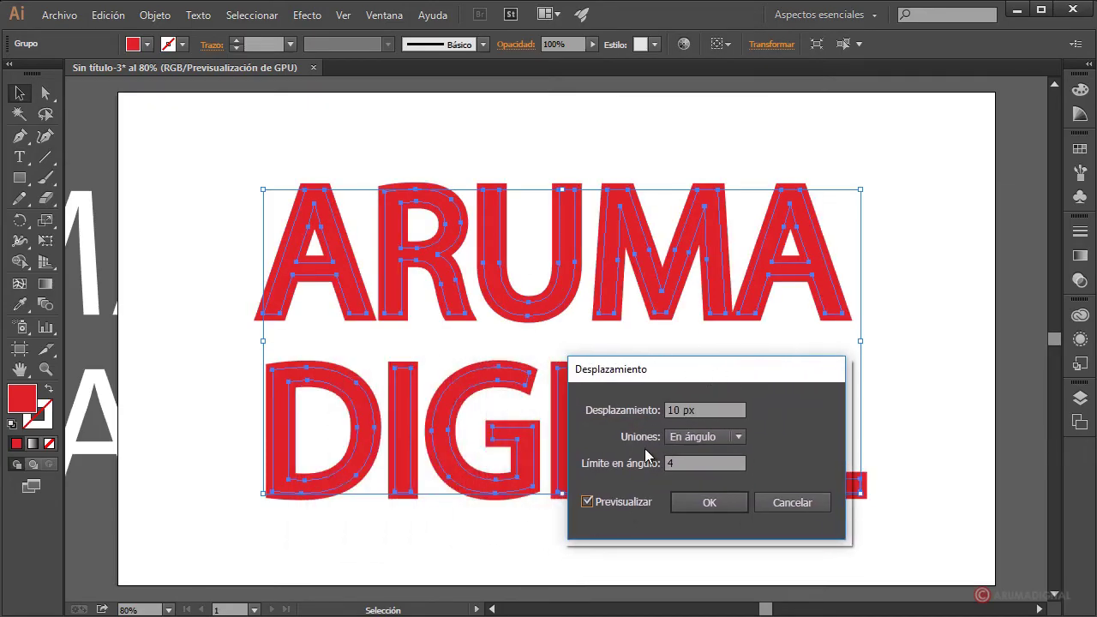
click(675, 411)
key(Up)
key(Up)
key(Up)
click(710, 462)
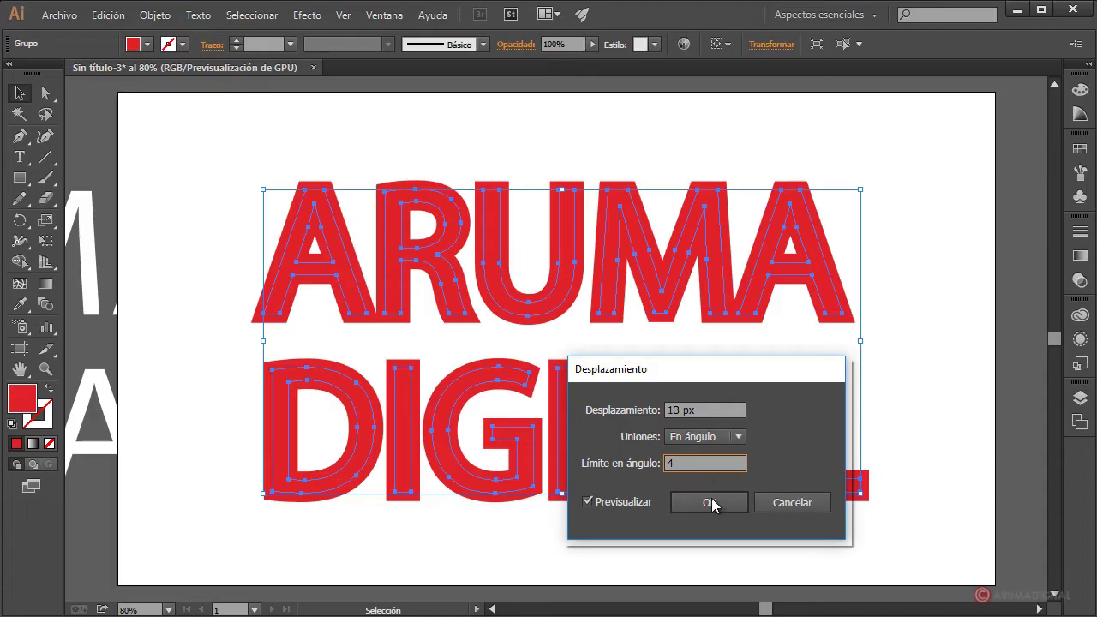
click(723, 506)
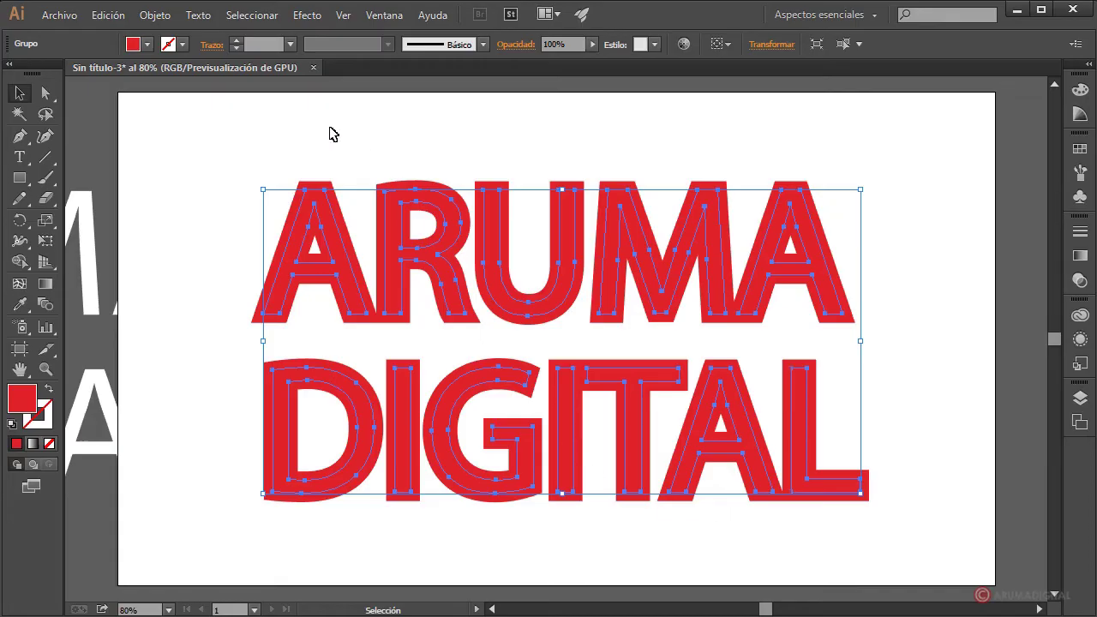
click(155, 15)
- Expand the offset appearance into solid shapes and briefly view the Pathfinder panel
click(185, 216)
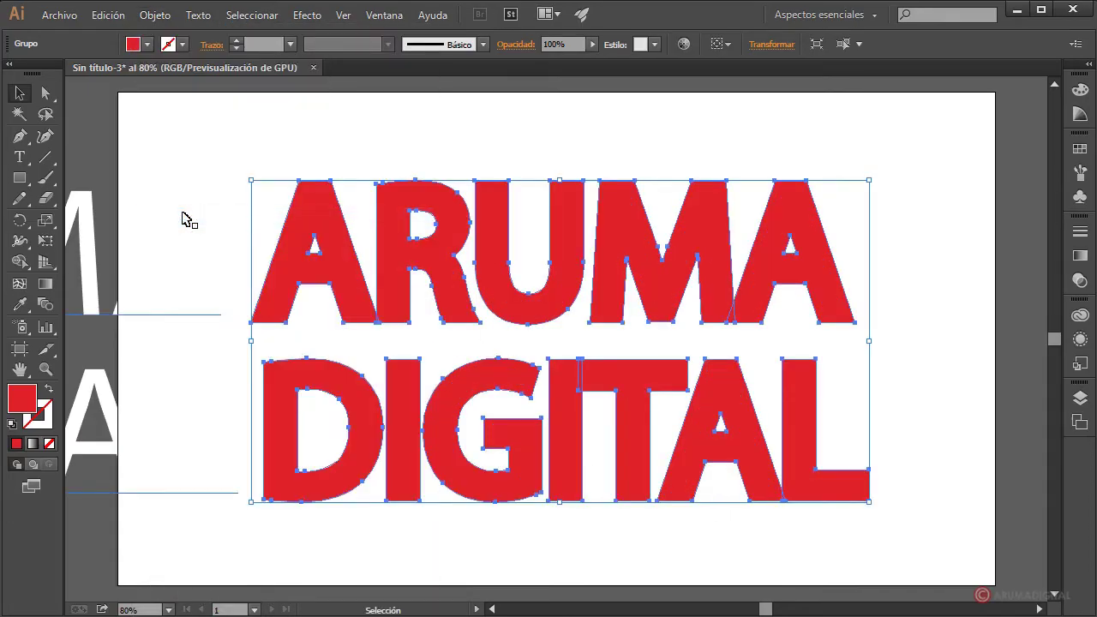
click(378, 19)
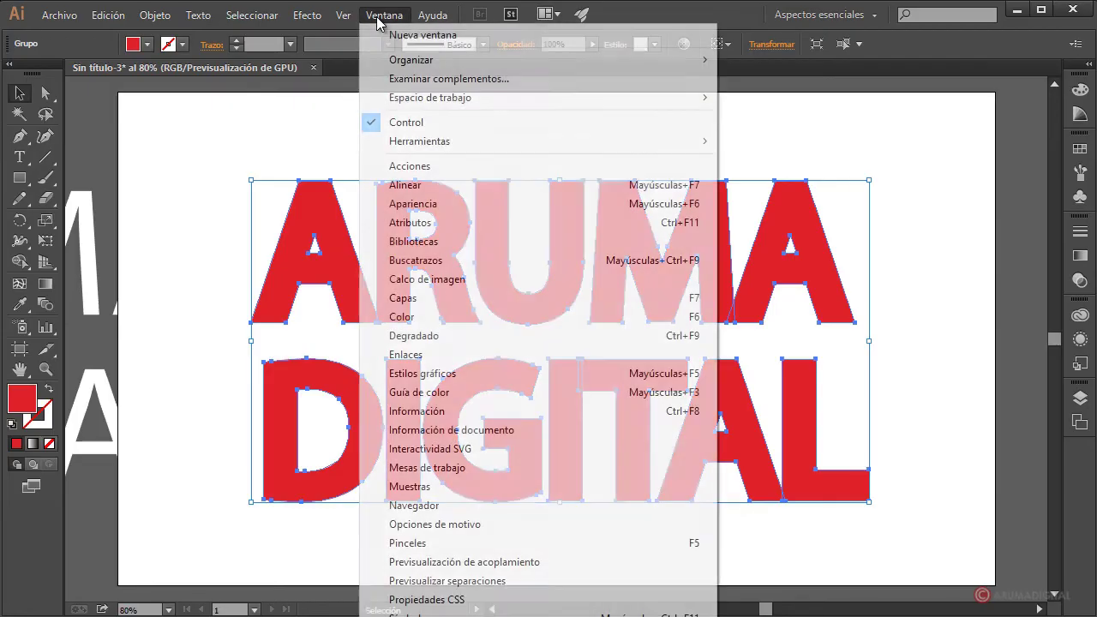
click(413, 260)
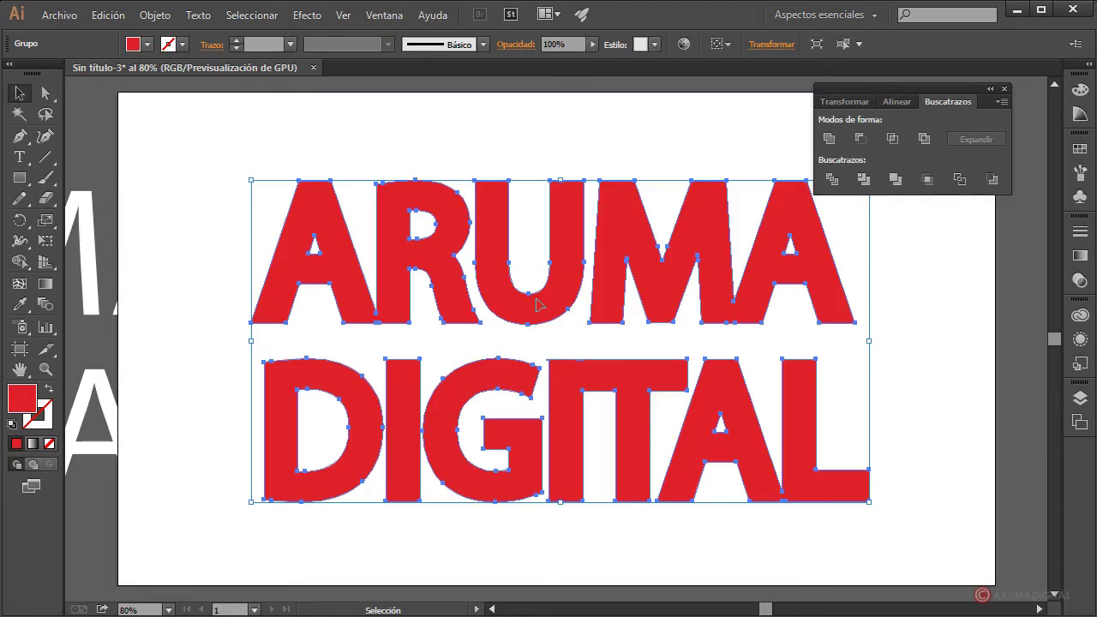
click(1004, 90)
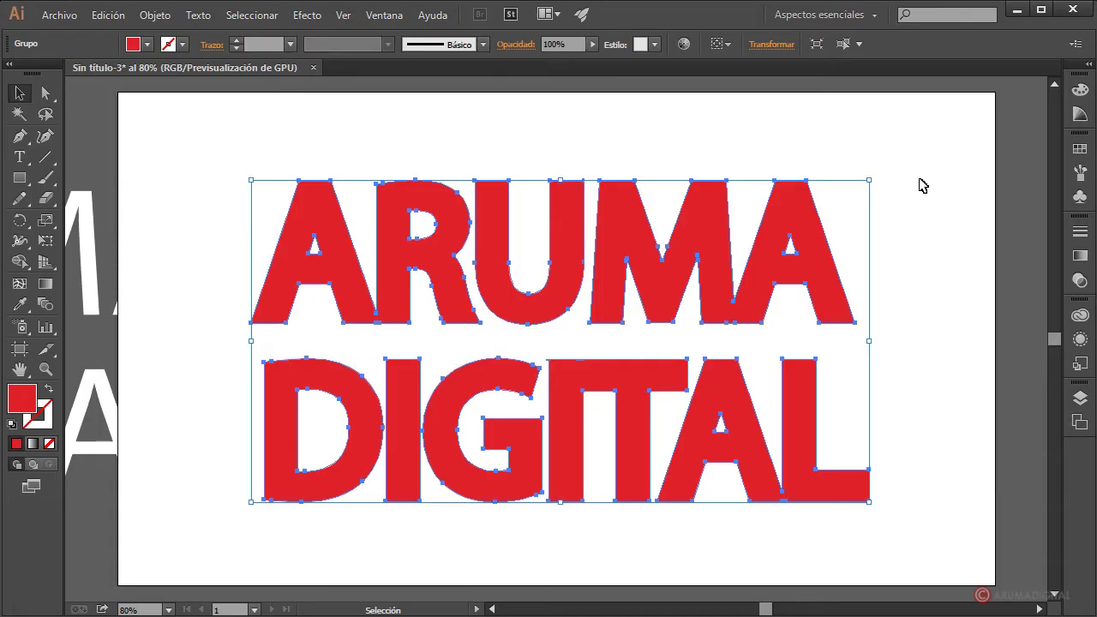
click(307, 15)
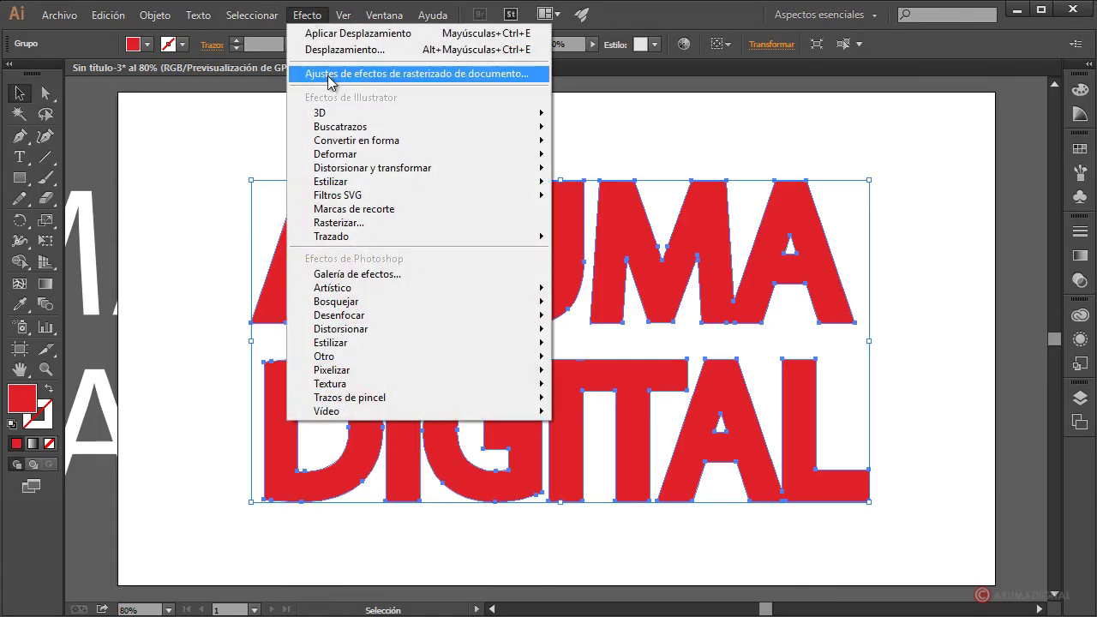
- Add a 3D Extrude & Bevel effect with preview, rotated to 9°, 27°, 3°
click(647, 114)
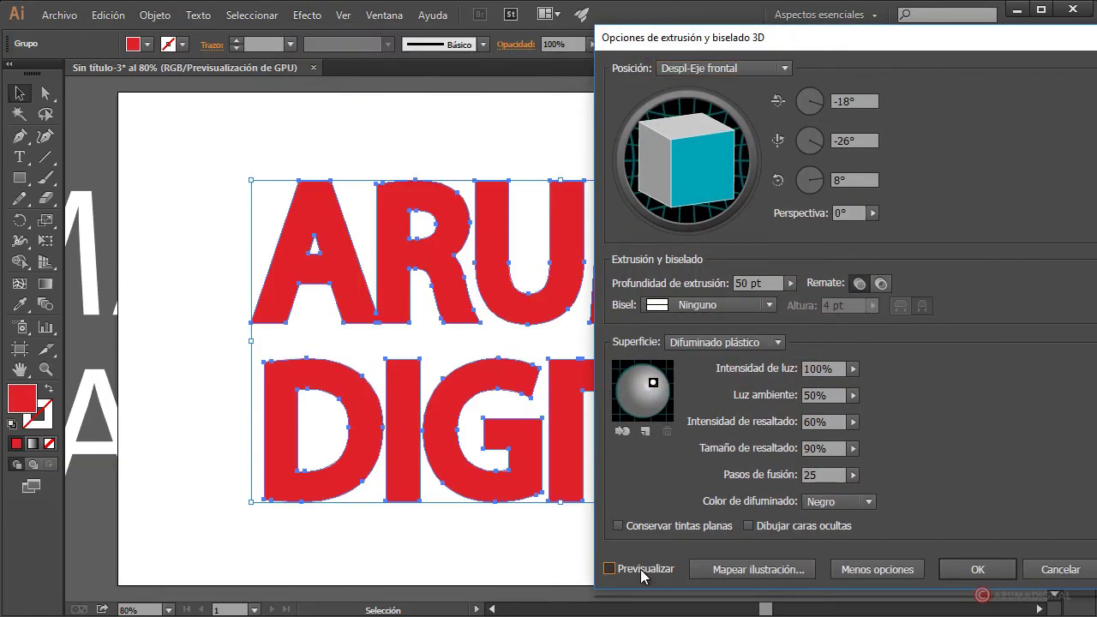
click(642, 570)
click(870, 569)
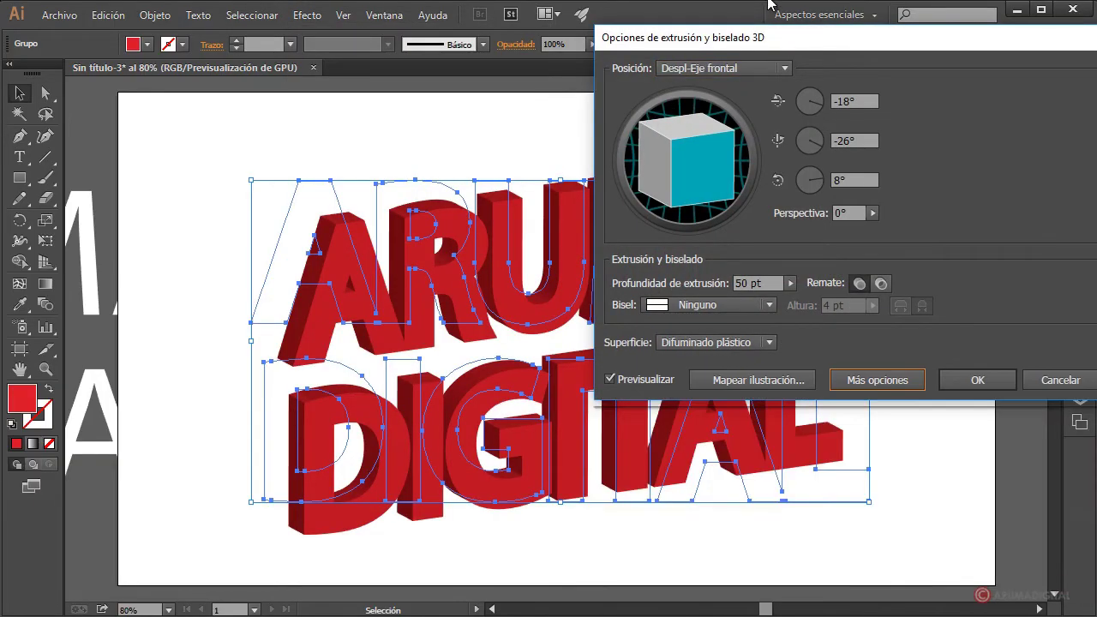
drag(767, 38, 868, 110)
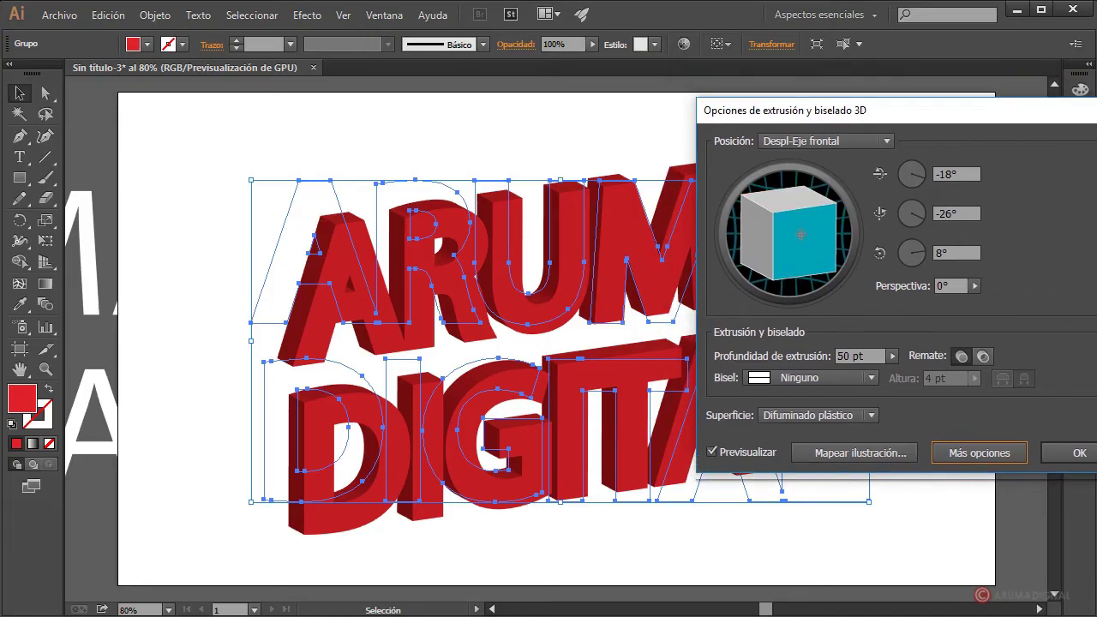
mouse_move(800, 234)
mouse_down()
mouse_move(825, 218)
mouse_move(766, 214)
mouse_move(770, 202)
mouse_up()
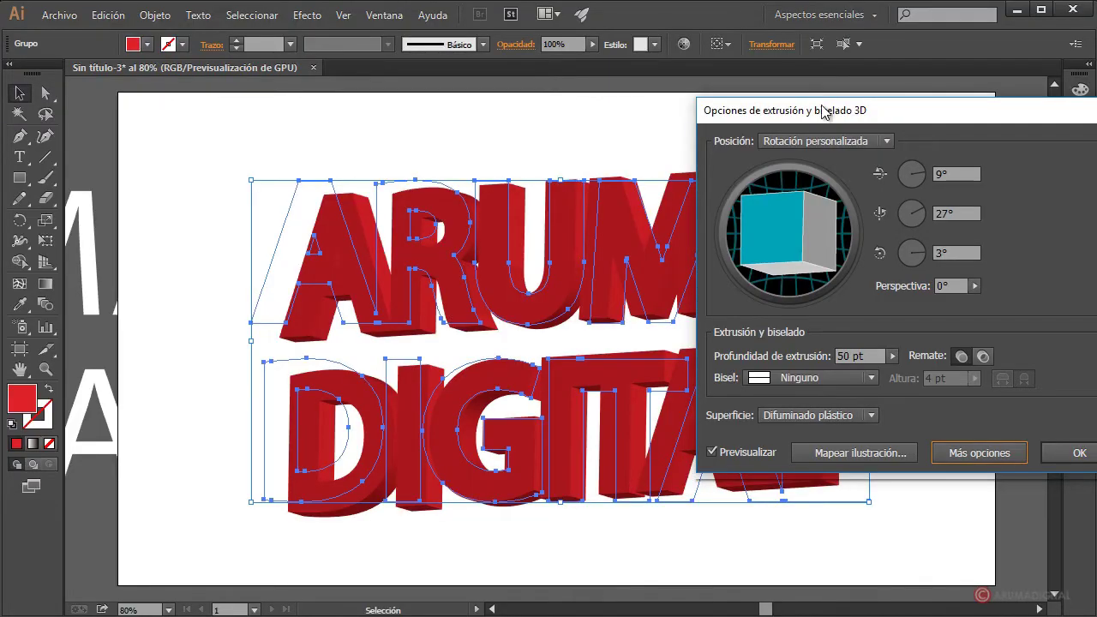
drag(823, 112, 878, 106)
- Set extrusion depth to 573 pt, lower the light source, and accept the 3D settings
click(948, 351)
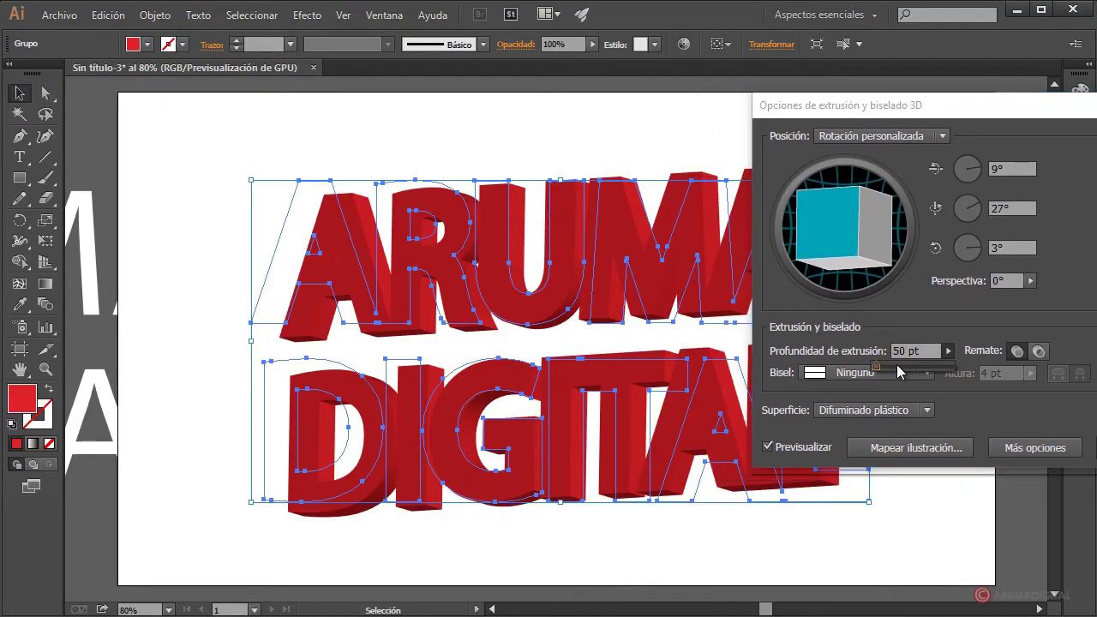
drag(875, 366, 897, 365)
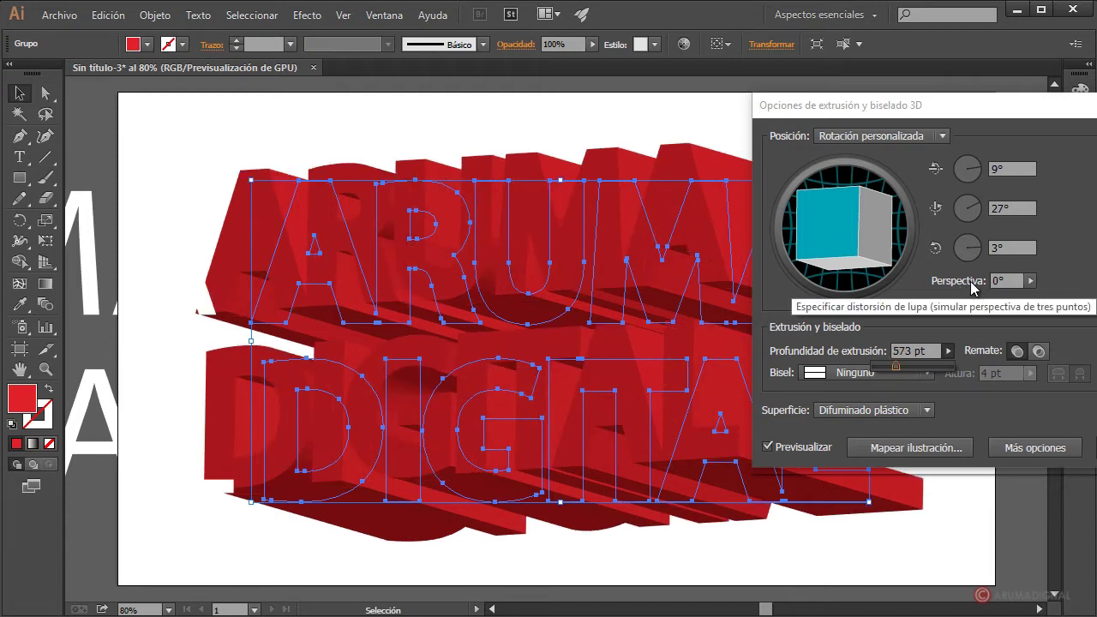
click(975, 406)
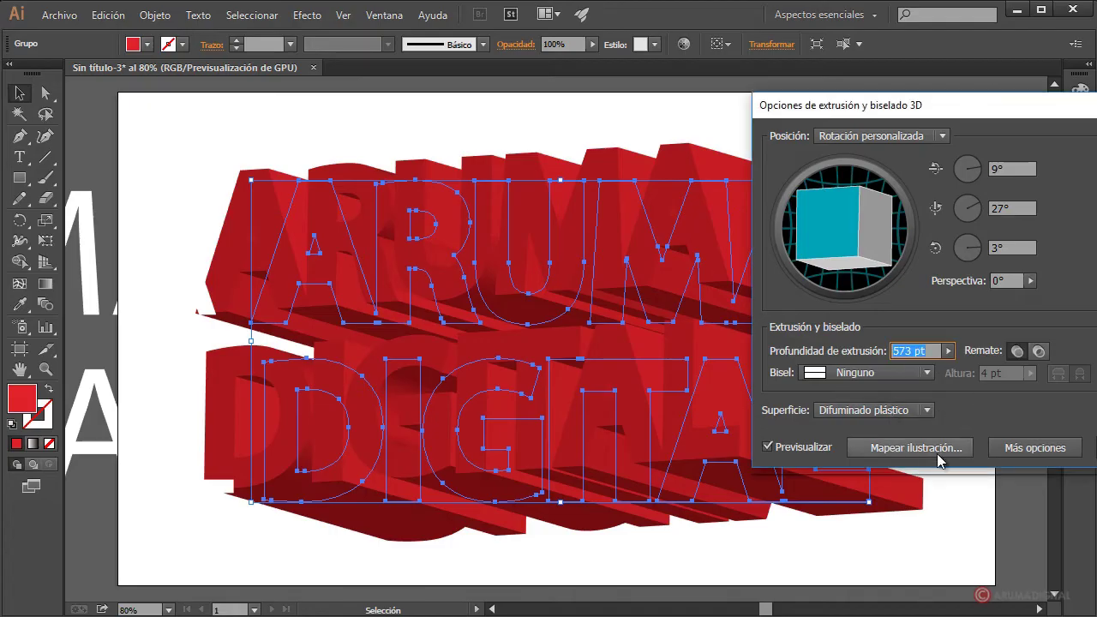
click(1016, 449)
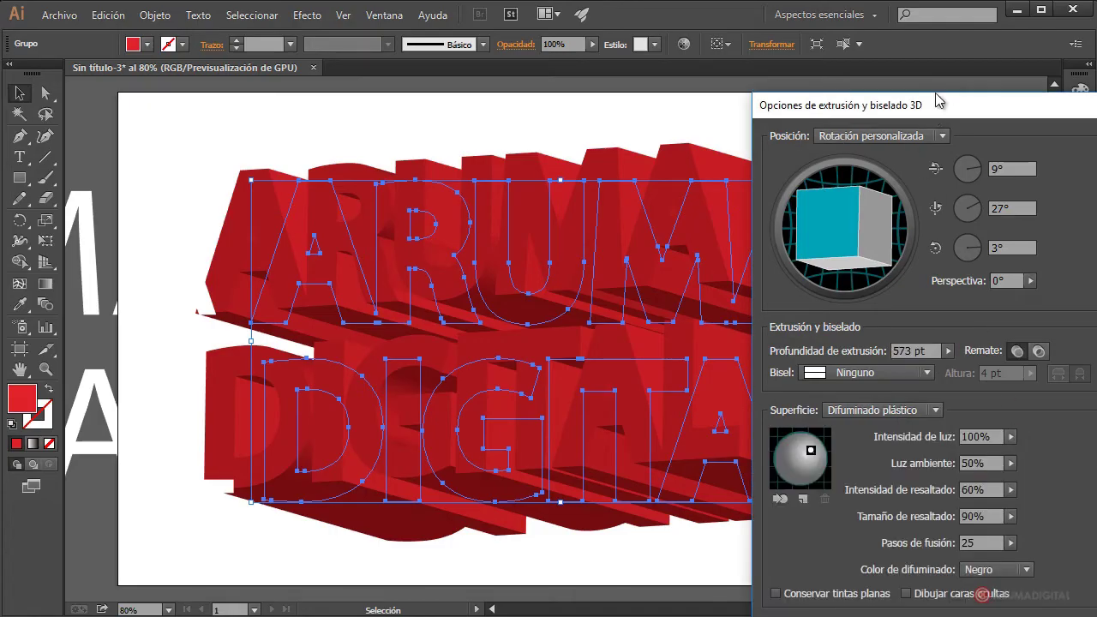
drag(940, 104, 941, 48)
mouse_move(813, 396)
mouse_down()
mouse_move(806, 423)
mouse_move(792, 422)
mouse_up()
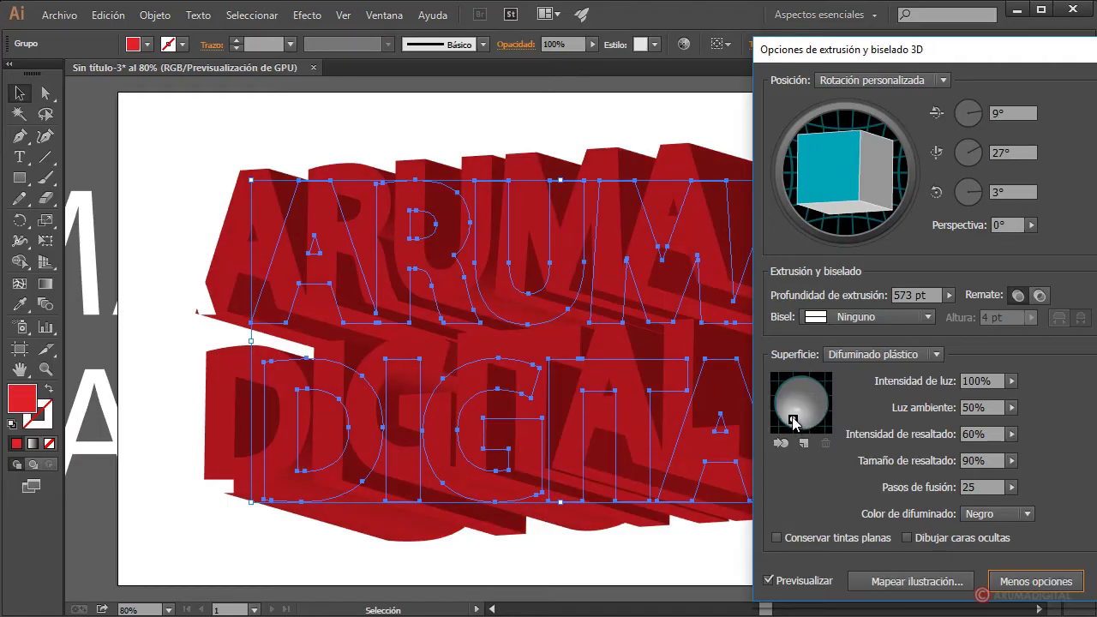
drag(794, 422, 793, 418)
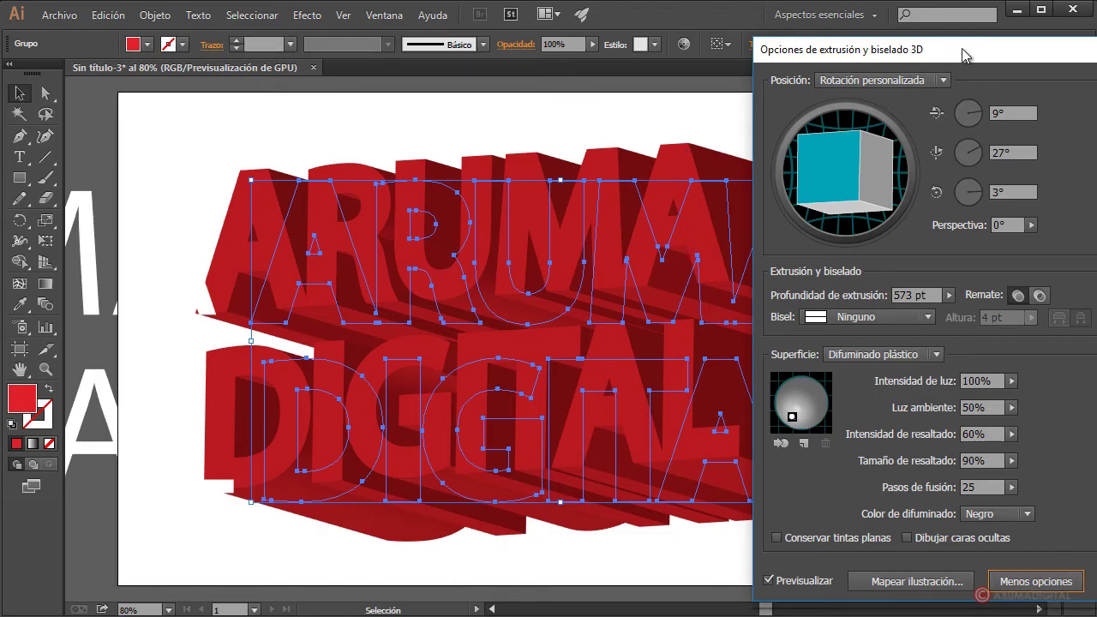
mouse_move(958, 50)
mouse_down()
mouse_move(1020, 53)
mouse_move(712, 27)
mouse_up()
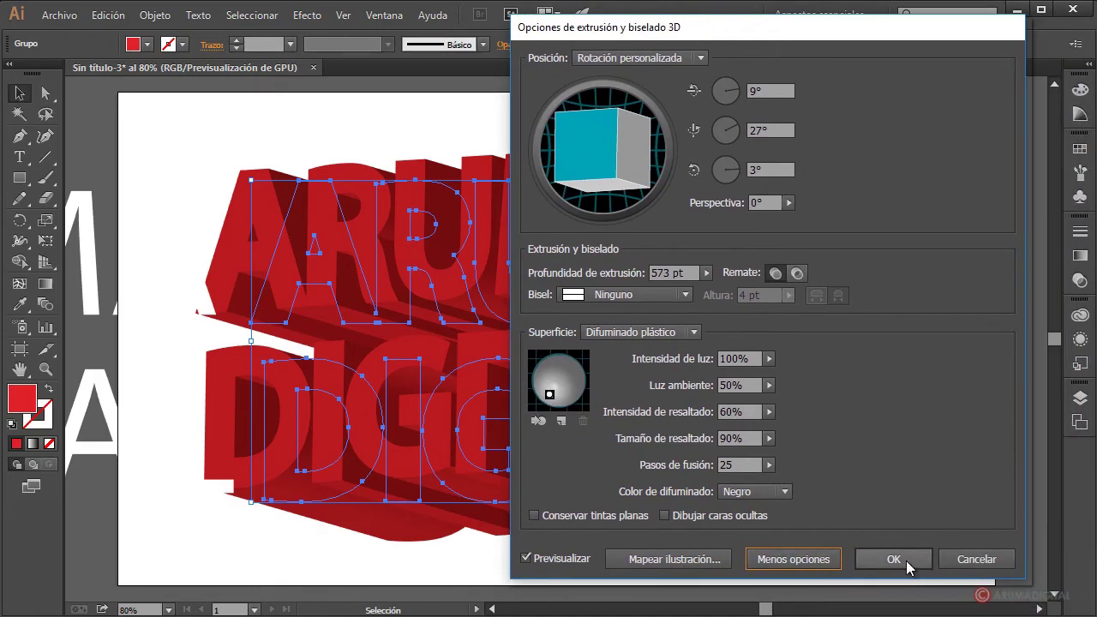
click(909, 561)
- Drag the 3D ARUMA DIGITAL group into Estilos gráficos to create a new style
click(941, 295)
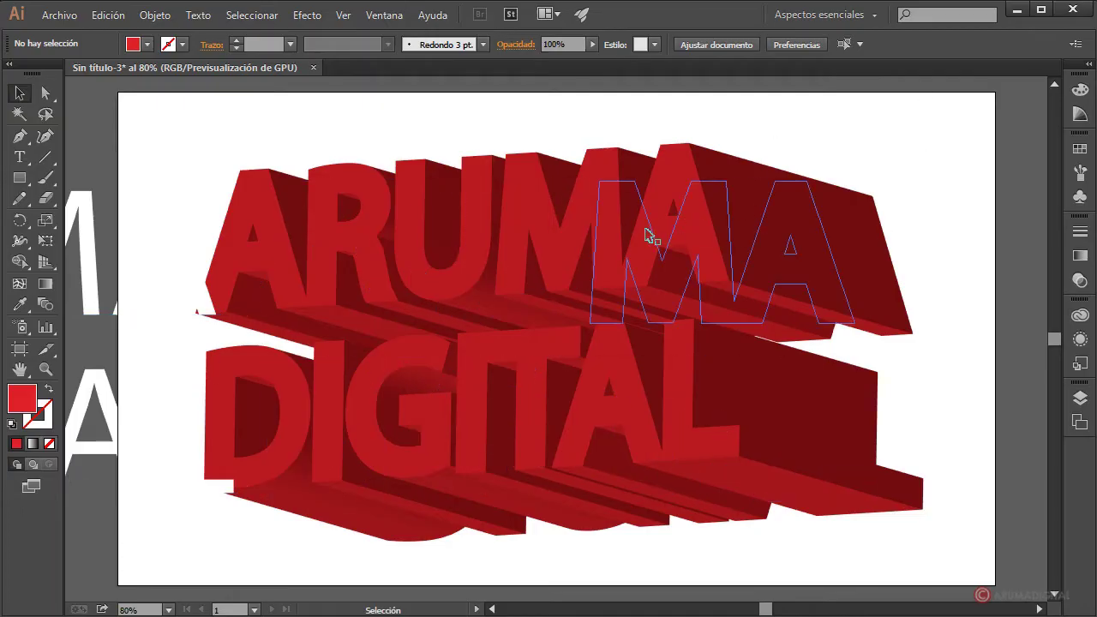
mouse_move(649, 235)
mouse_down()
mouse_move(1077, 362)
mouse_move(905, 359)
mouse_up()
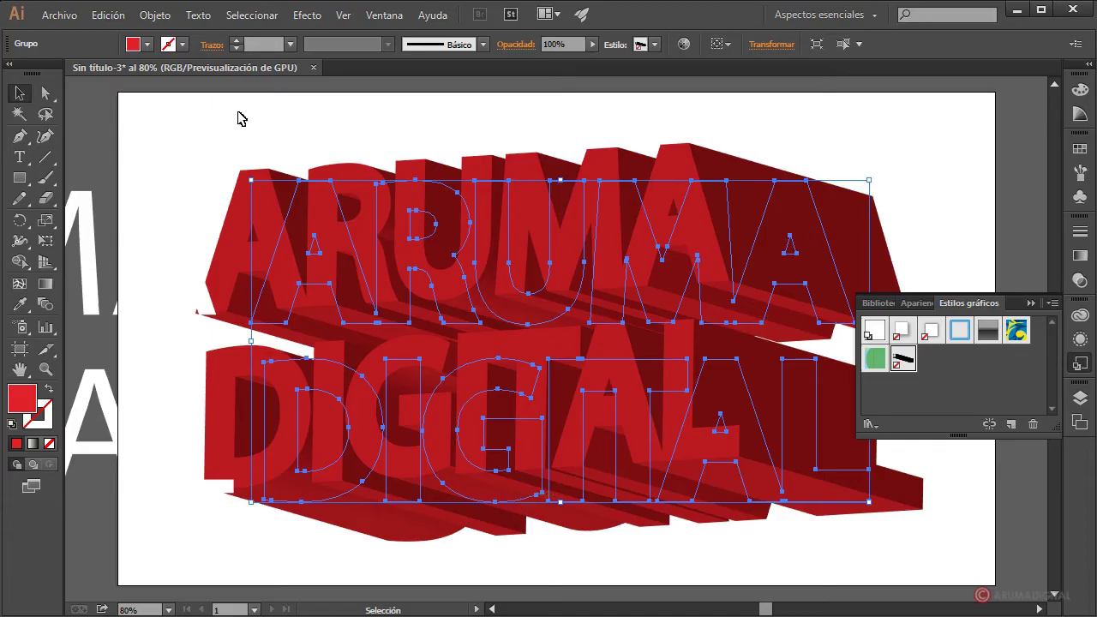
- Apply the new 3D graphic style to the spare ARUMA DIGITAL text on the left
click(164, 220)
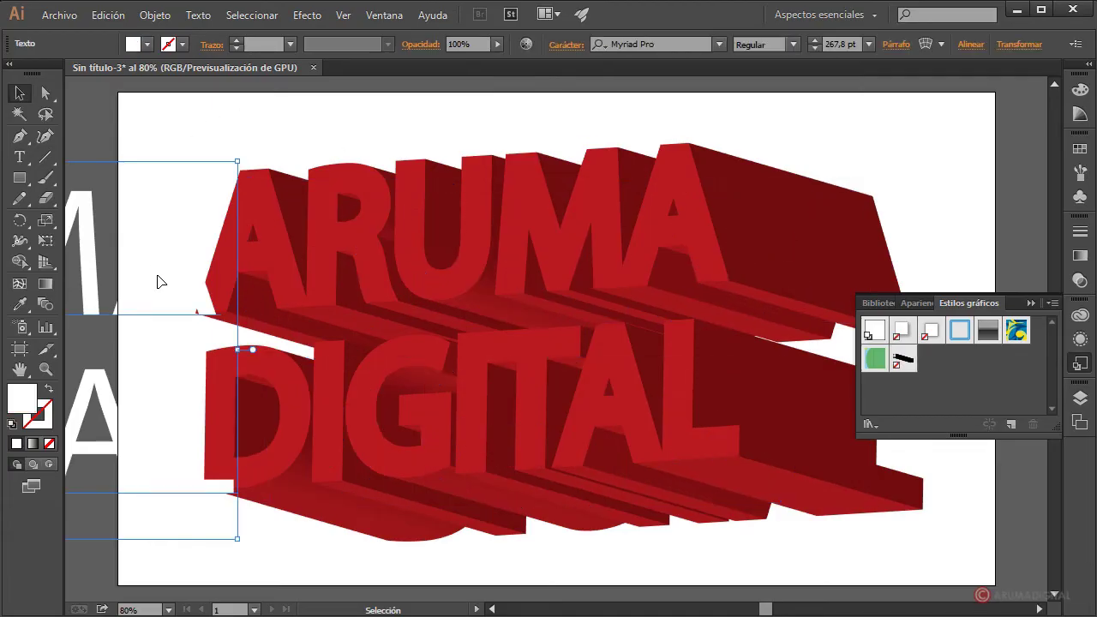
click(902, 360)
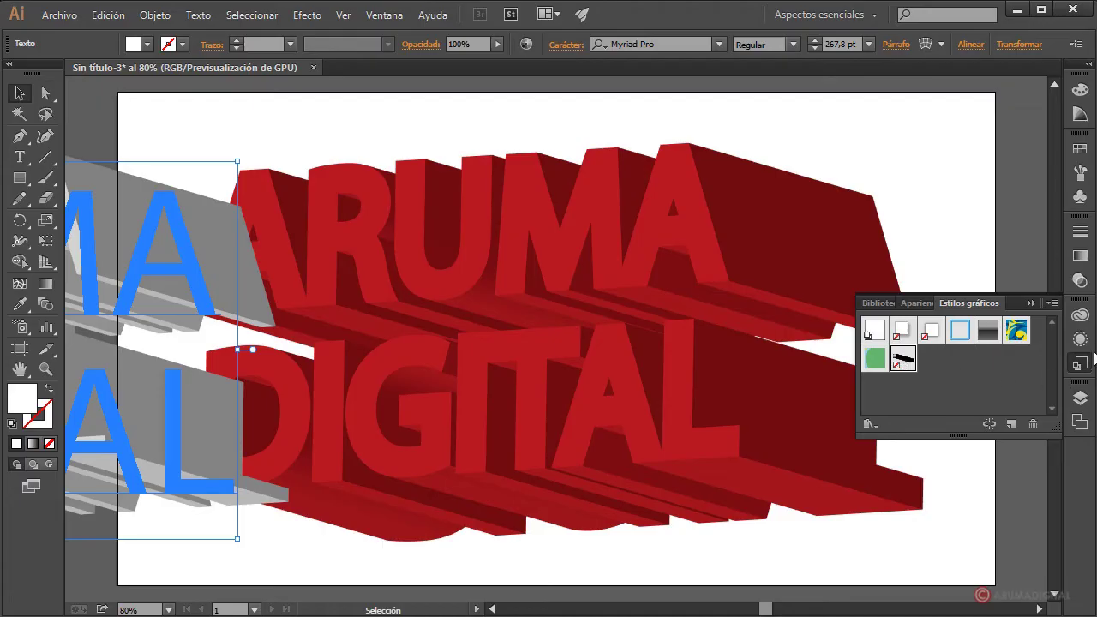
click(1082, 343)
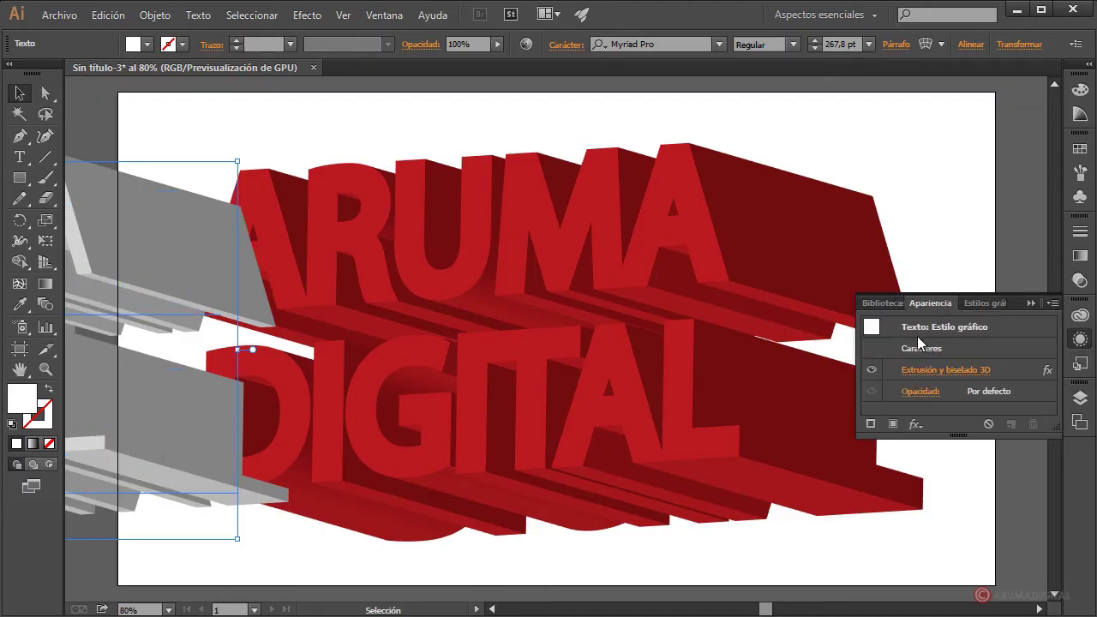
- Cut its 3D extrusion depth to 0 pt and drag the flat text over the red letters
click(932, 370)
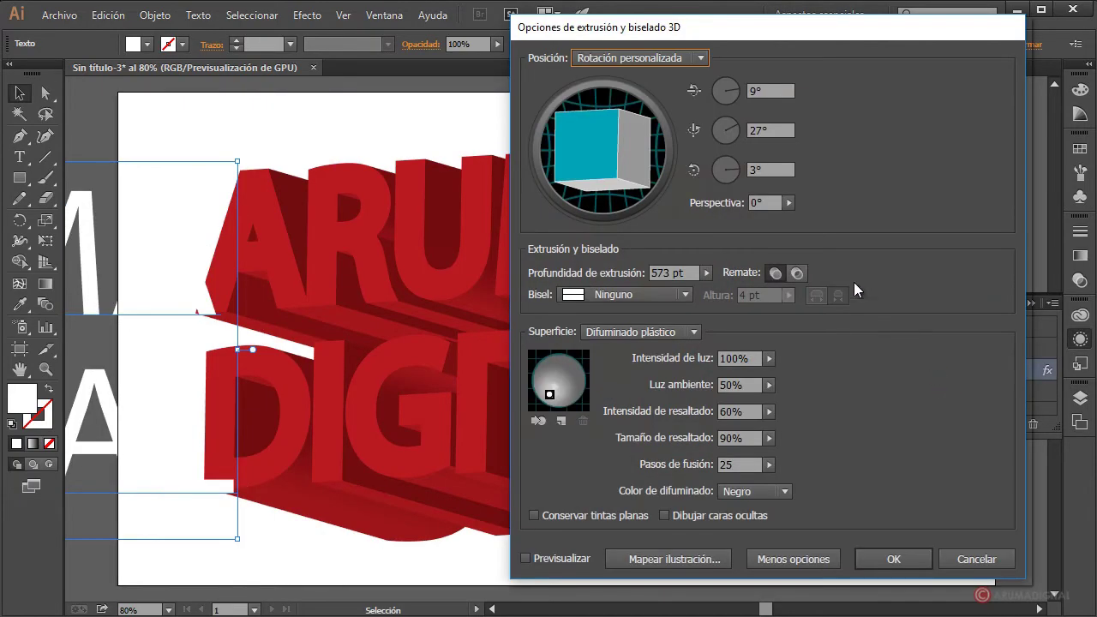
click(707, 272)
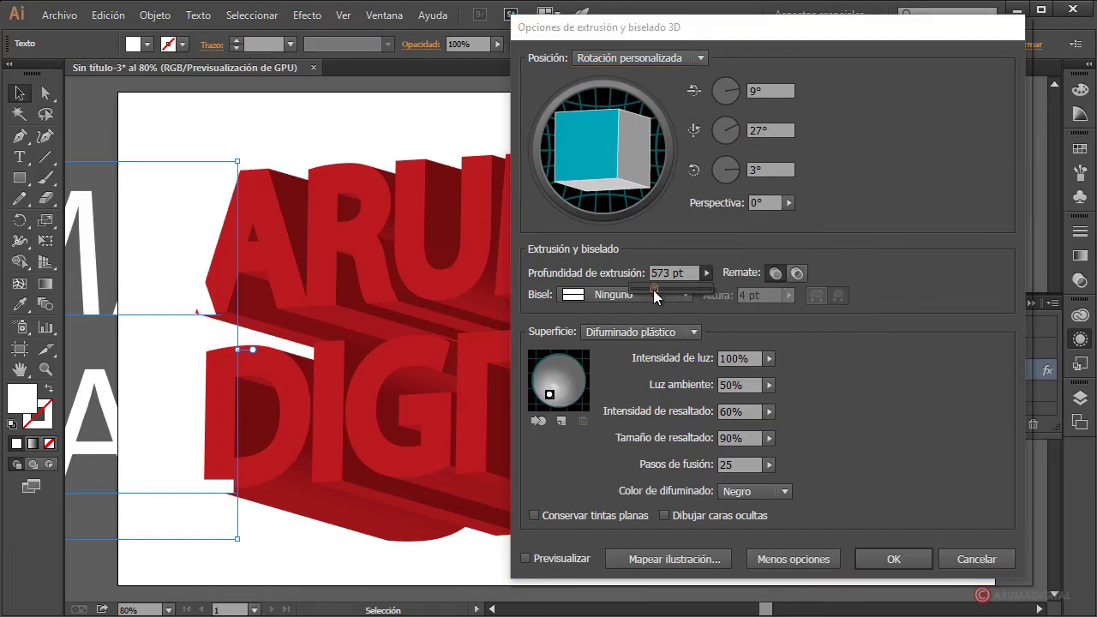
drag(653, 289, 627, 291)
click(538, 556)
click(531, 558)
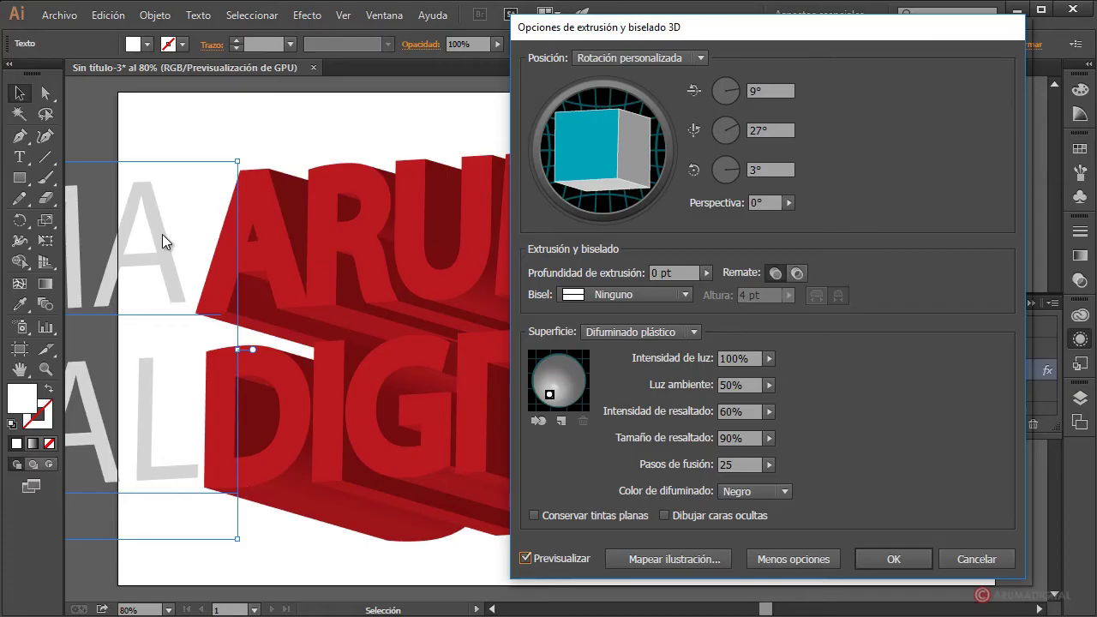
click(899, 555)
drag(113, 258, 634, 260)
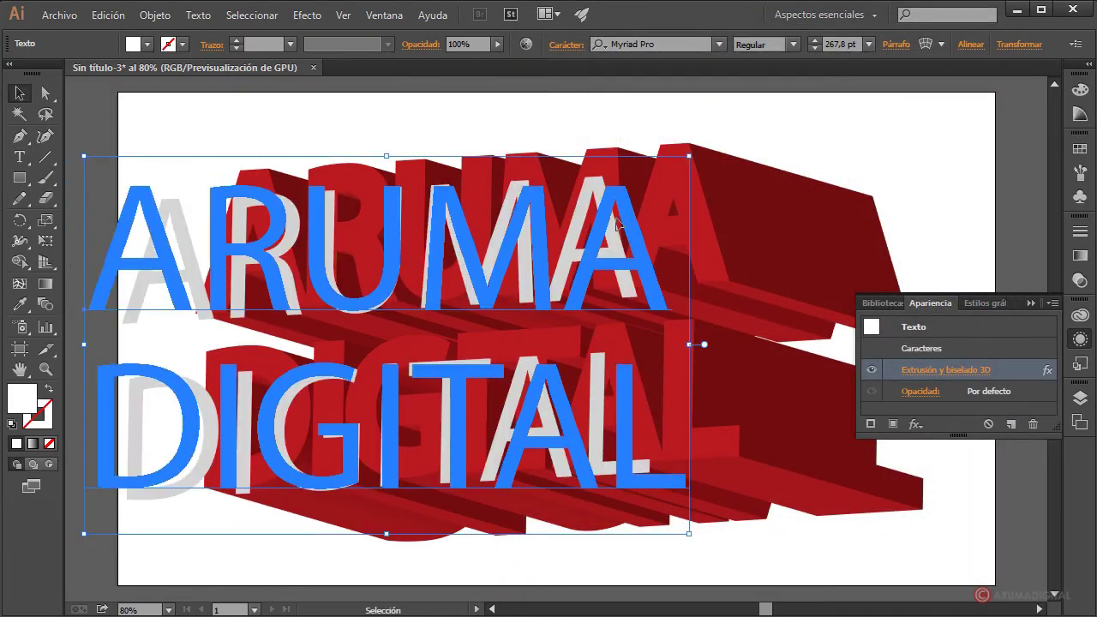
- Expand the flat text's appearance, fill it white, and align it onto the red front faces
click(155, 15)
click(206, 216)
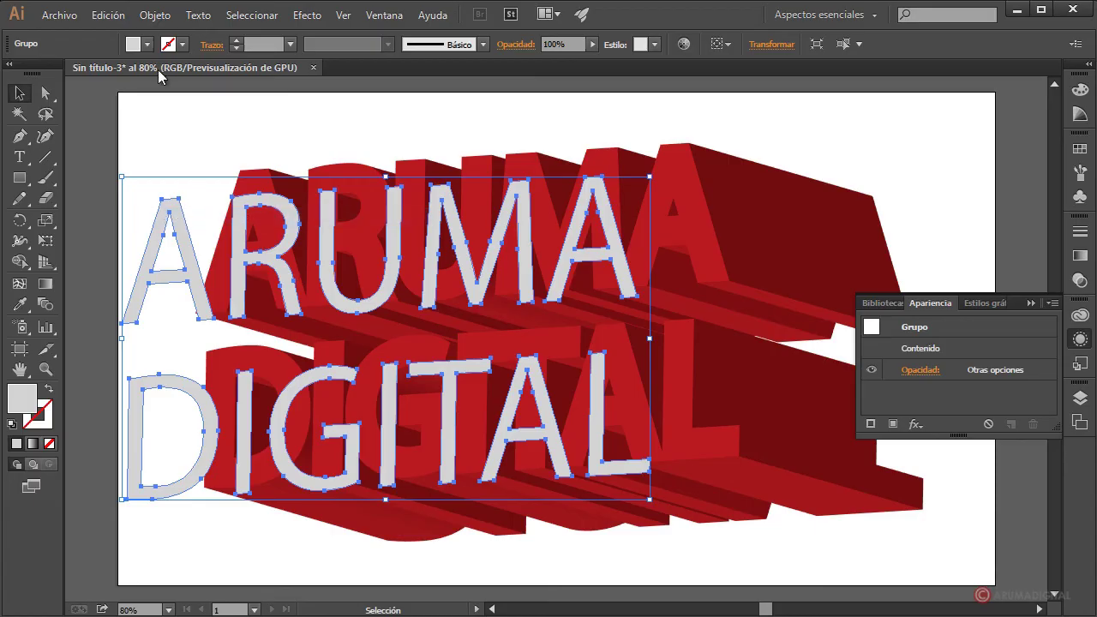
click(149, 44)
click(96, 122)
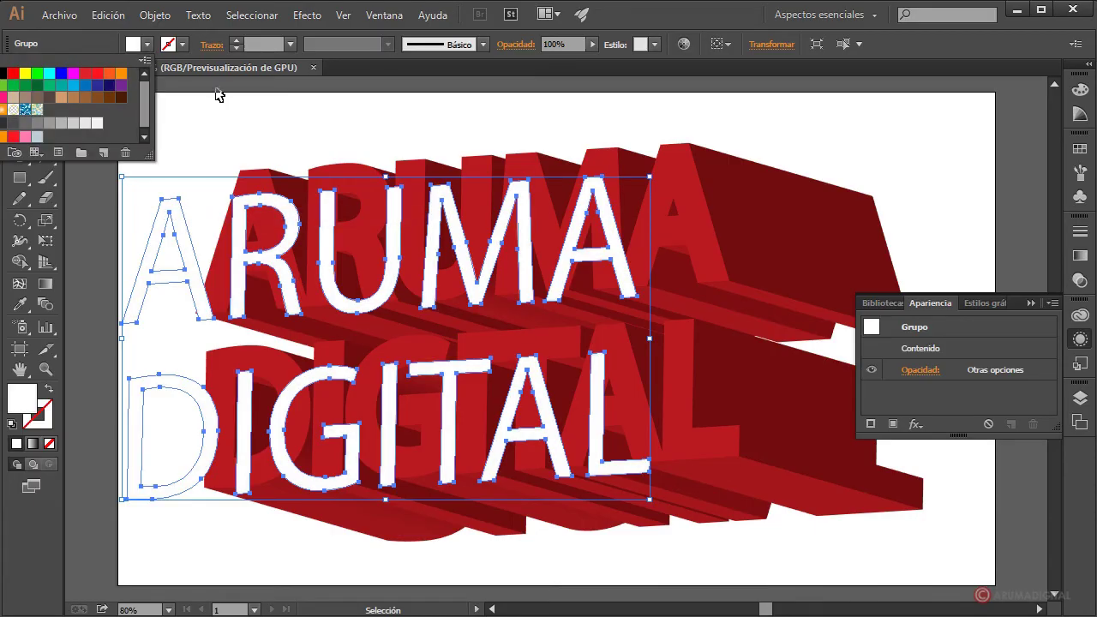
click(237, 112)
mouse_move(194, 252)
mouse_down()
mouse_move(274, 227)
mouse_move(327, 148)
mouse_up()
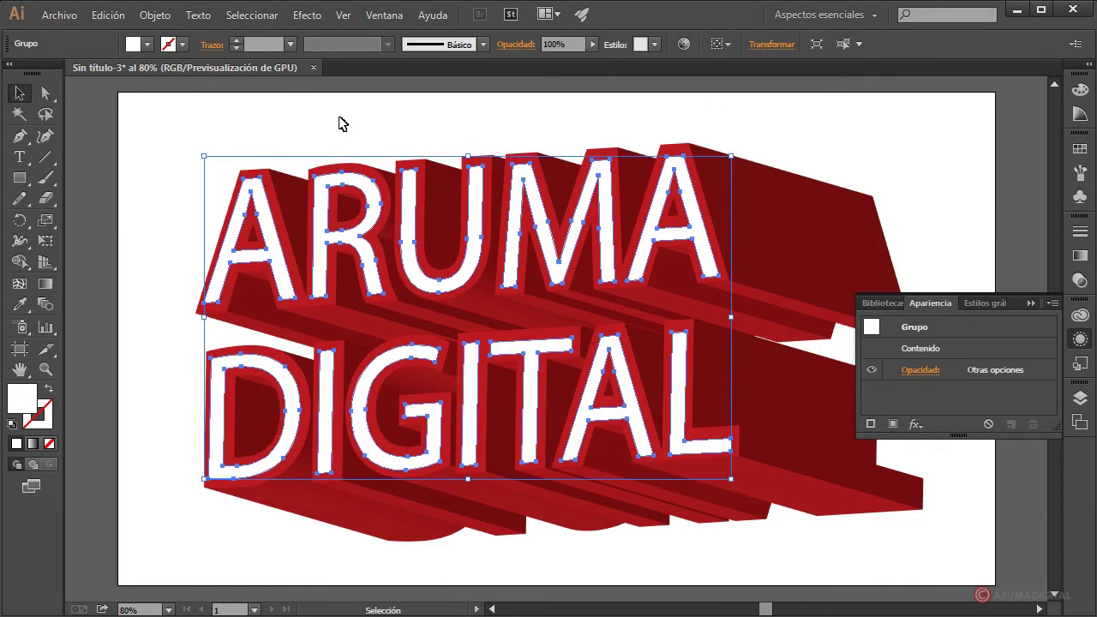
click(339, 124)
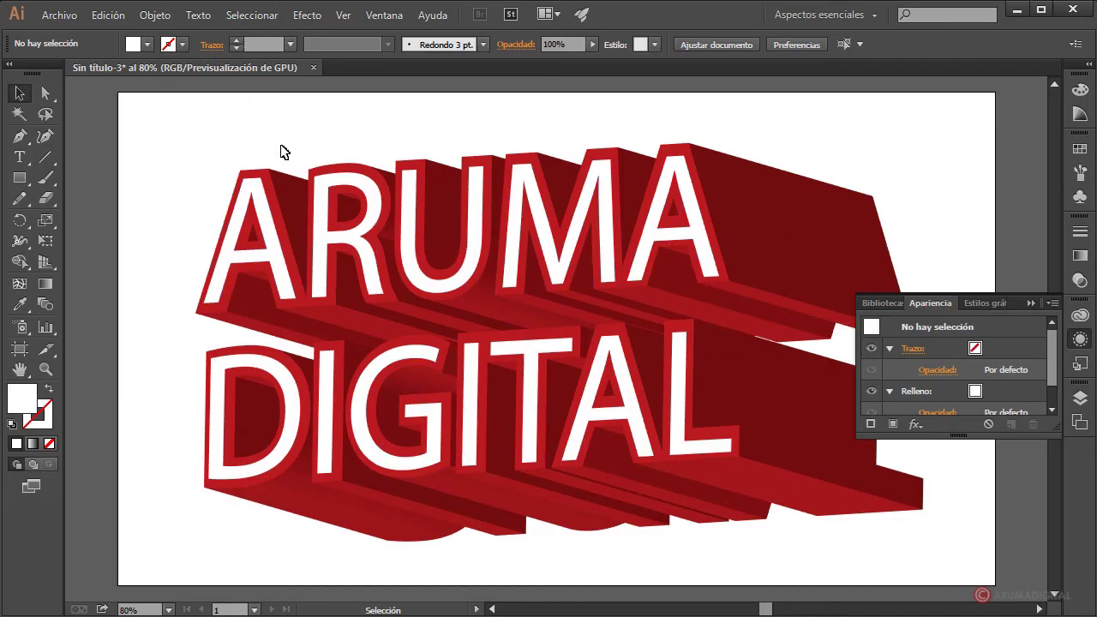
- Apply the Fill swatch to the ARUMA DIGITAL faces, giving them a thin dark edge, then select the 3D group
click(263, 206)
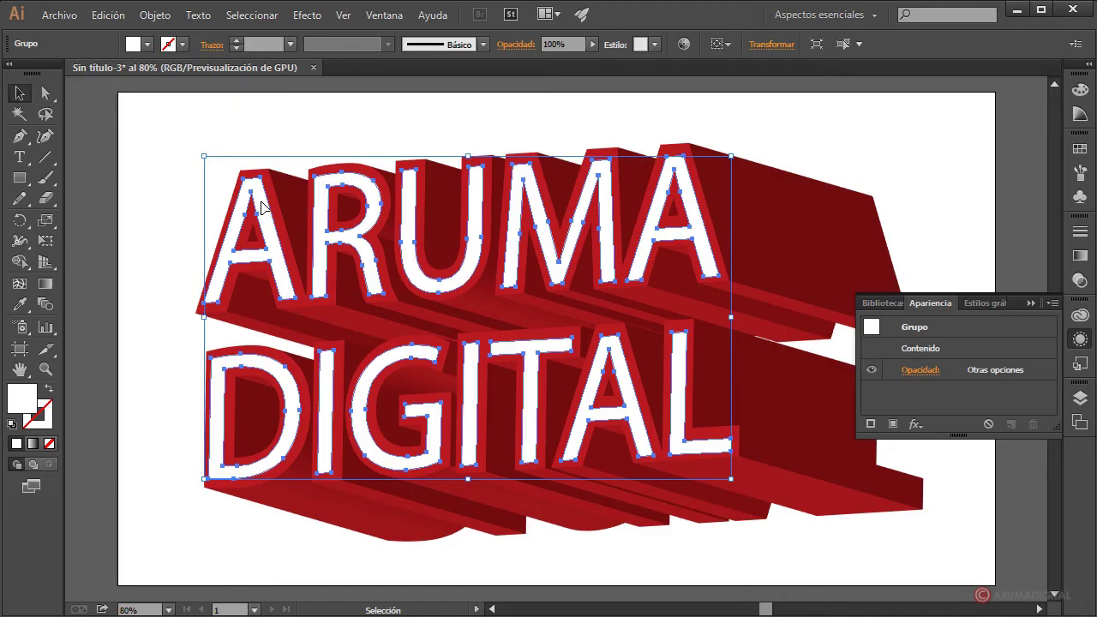
key(a)
key(v)
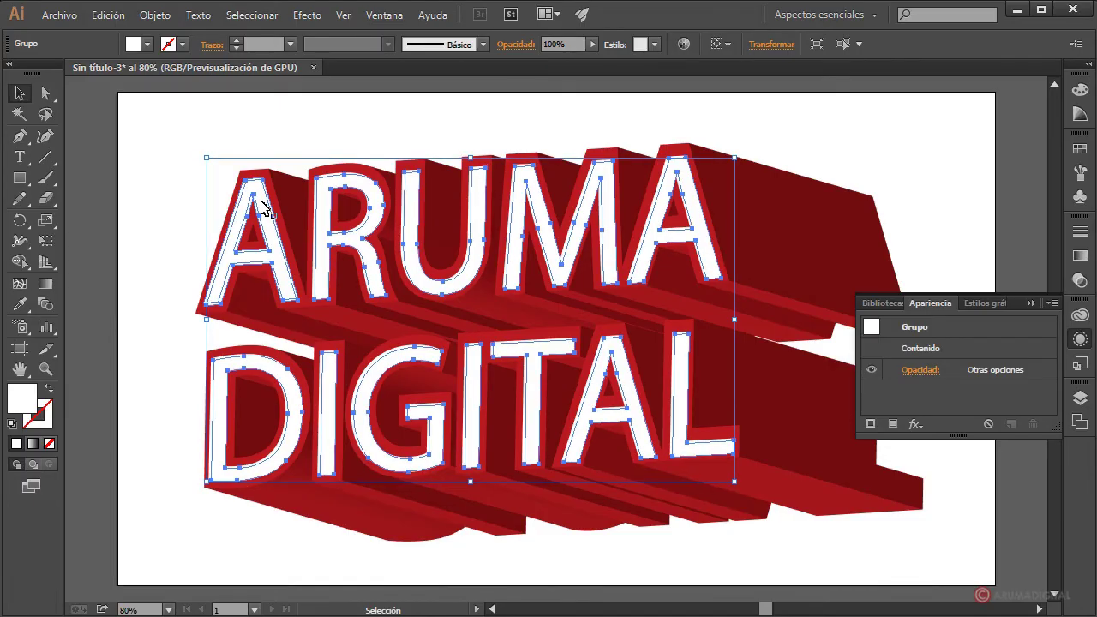
click(147, 44)
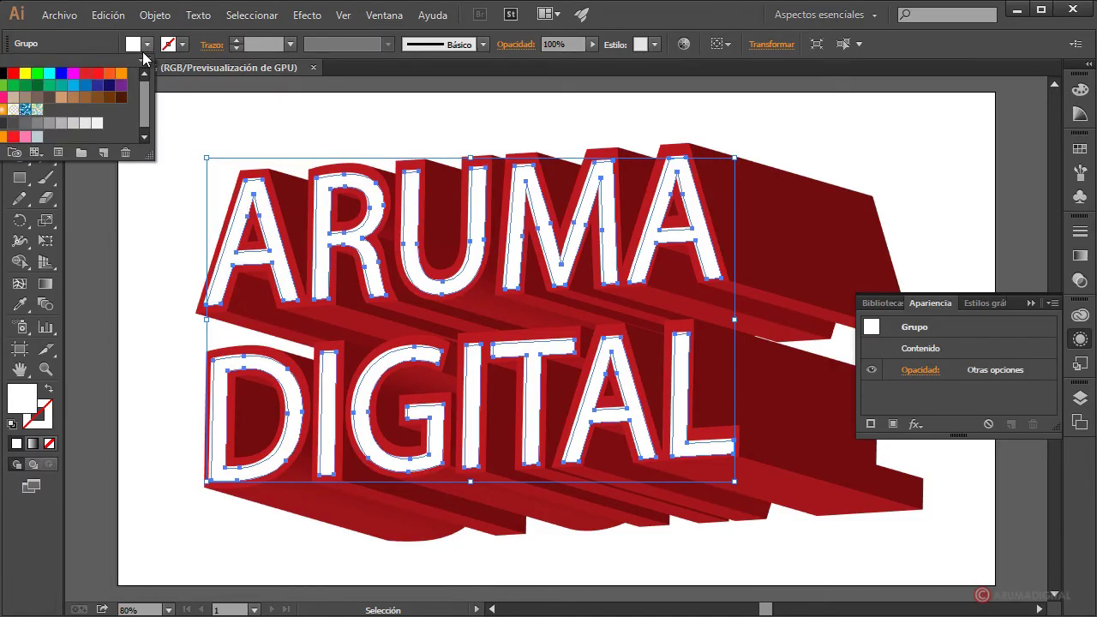
click(3, 75)
click(227, 108)
click(205, 141)
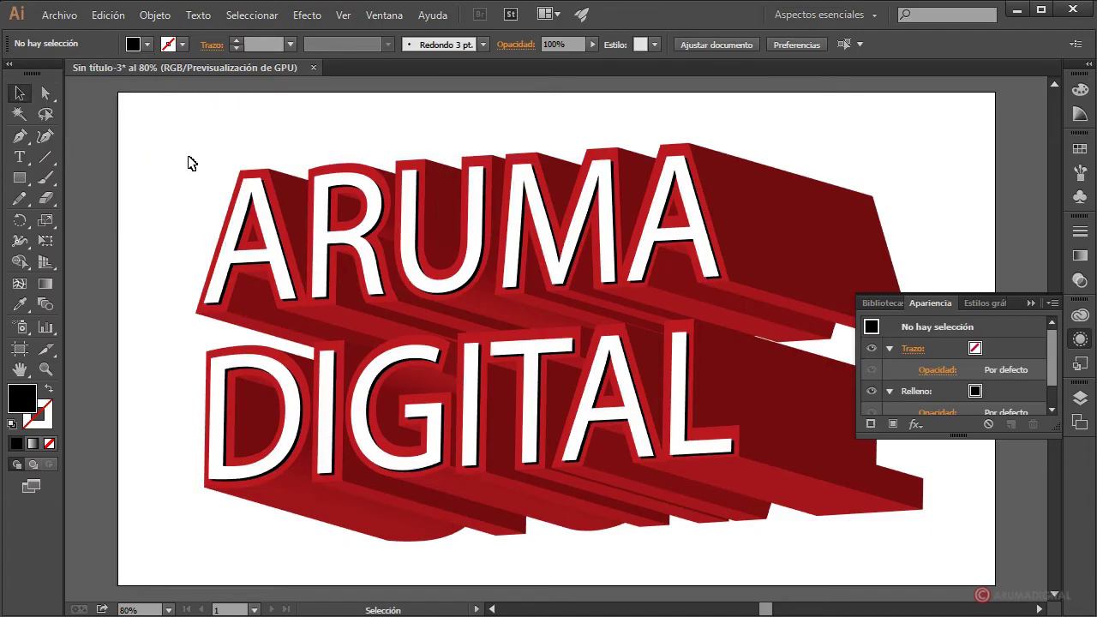
scroll(120, 403, down, 2)
scroll(286, 423, up, 1)
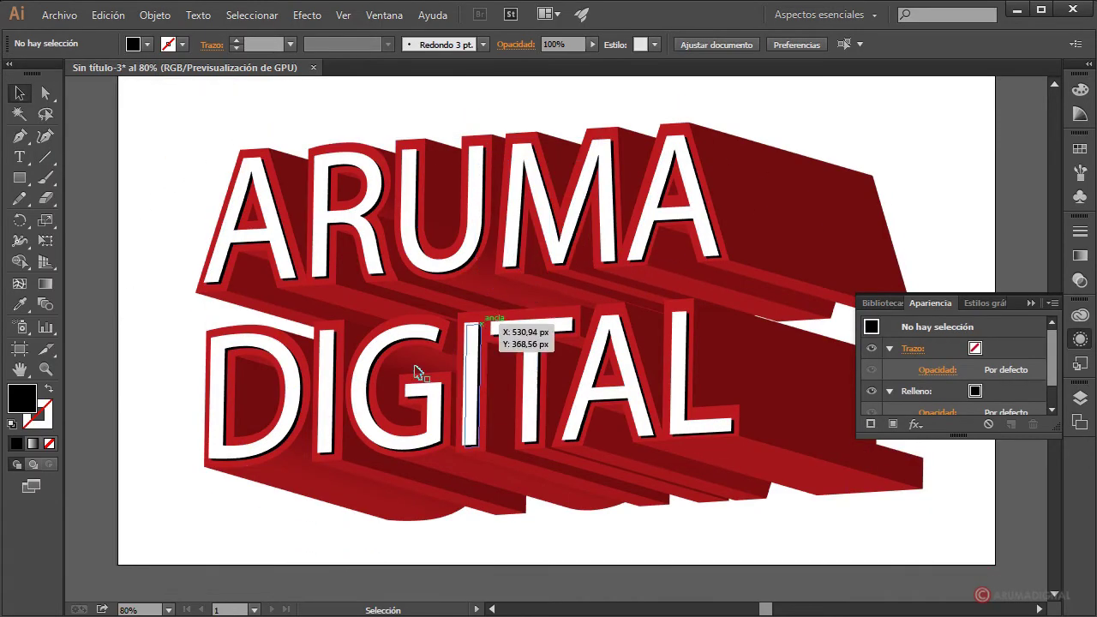
scroll(170, 427, down, 1)
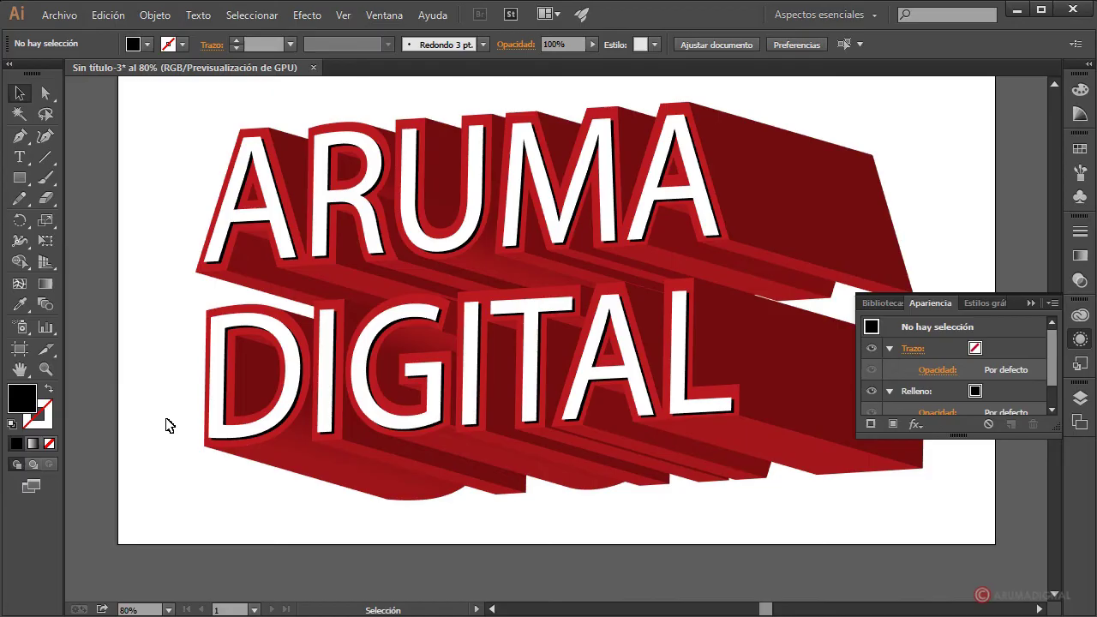
click(855, 198)
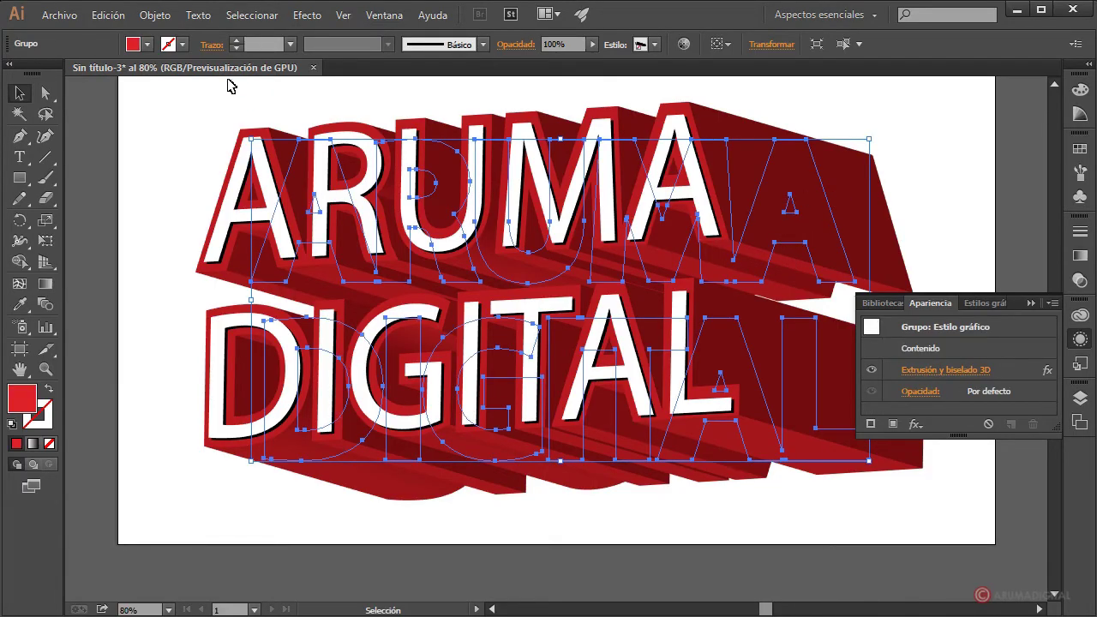
- Expand the 3D lettering's appearance into plain paths and give every facet a white stroke
click(155, 16)
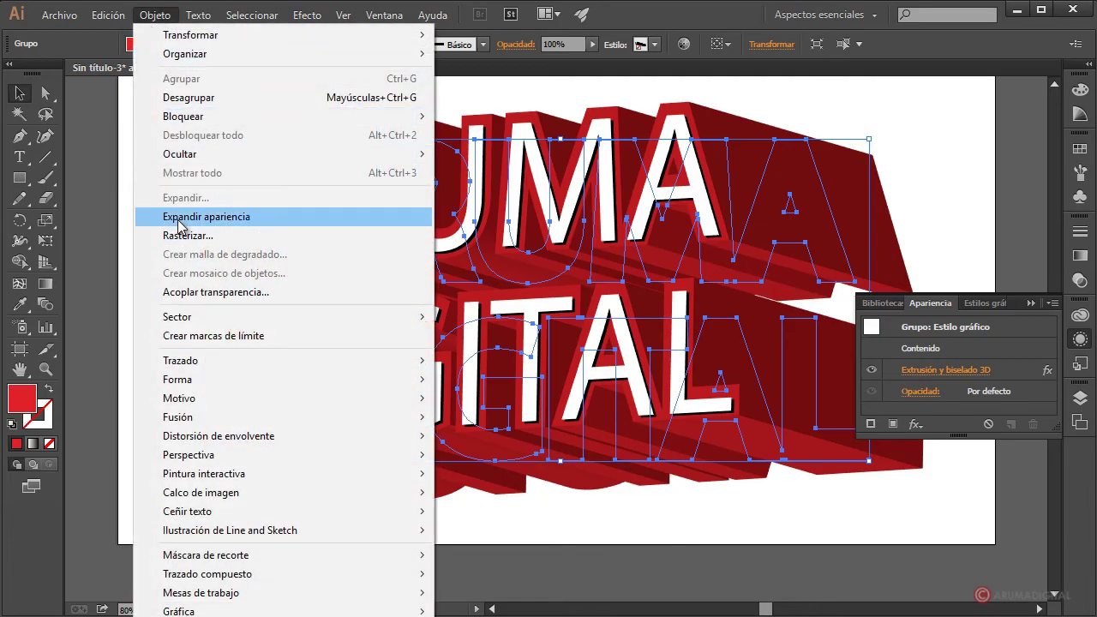
click(171, 224)
click(183, 43)
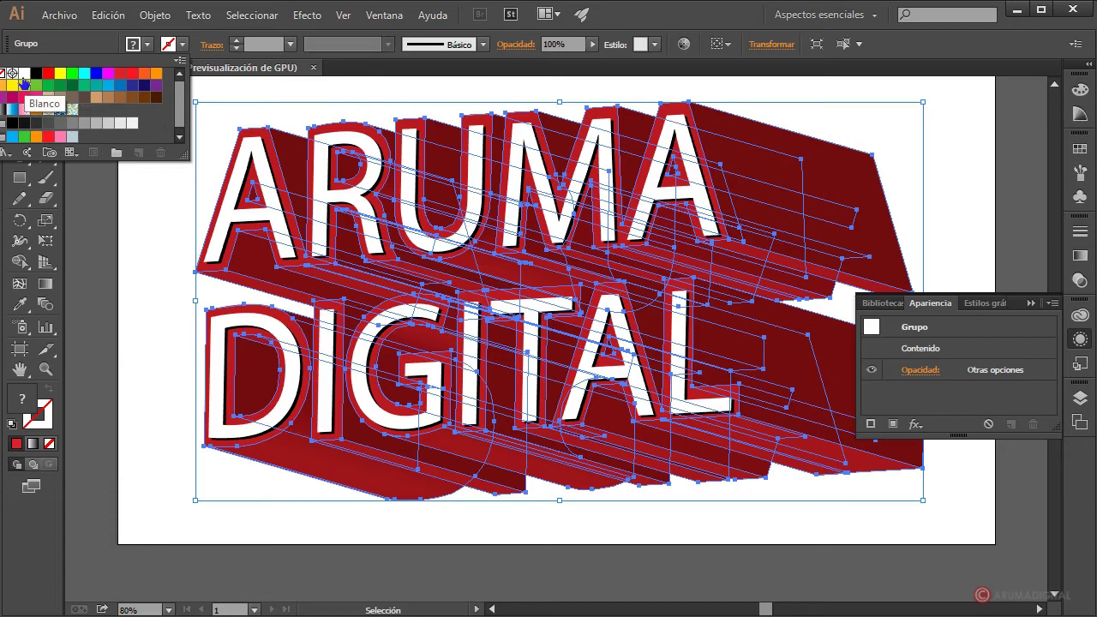
click(24, 84)
click(135, 289)
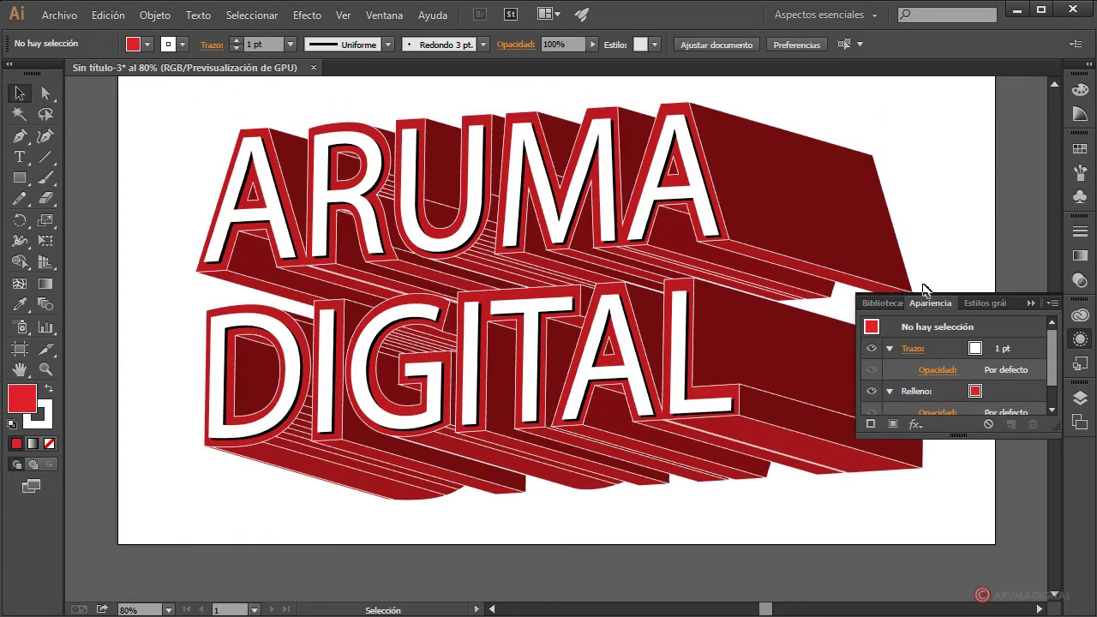
click(814, 203)
- Try a 5 pt stroke weight on the expanded lettering, then settle on 1 pt
click(290, 44)
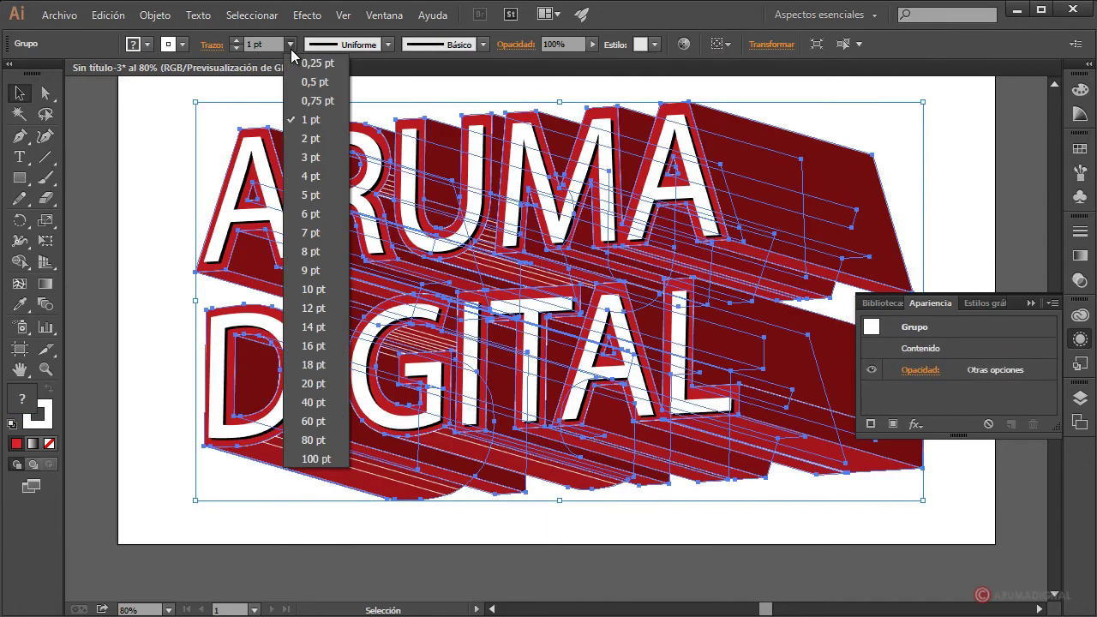
click(310, 195)
click(176, 164)
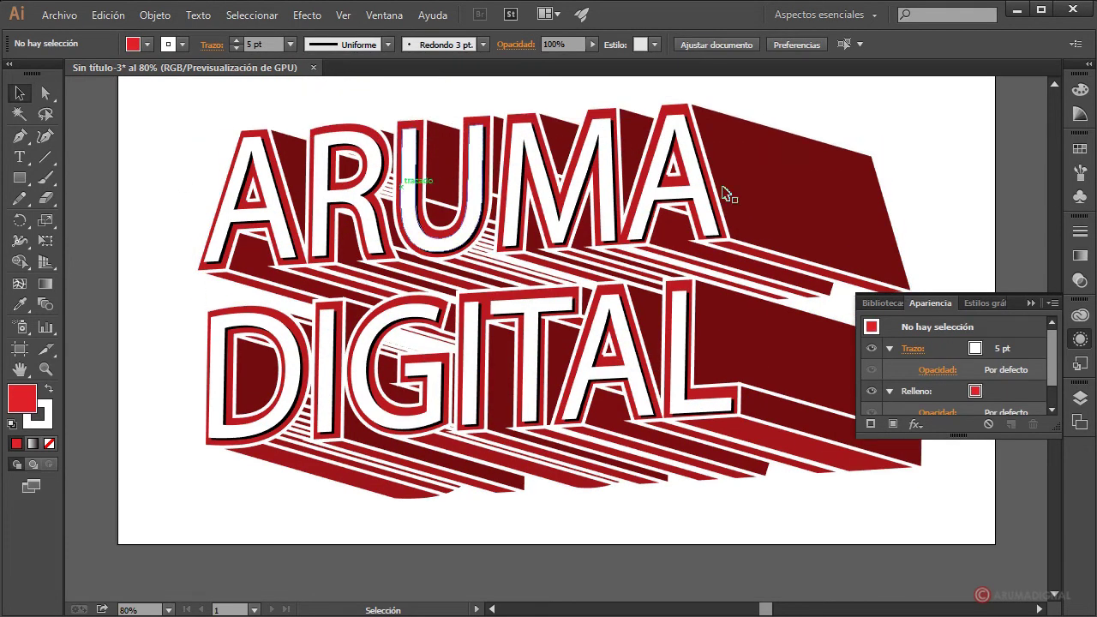
click(857, 178)
click(290, 44)
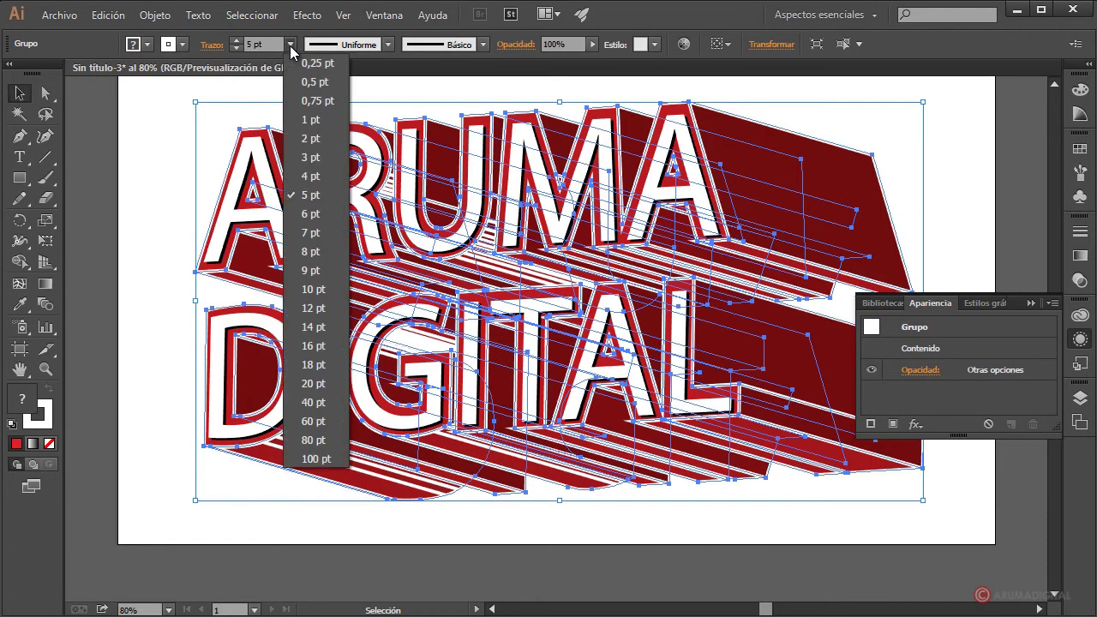
click(307, 119)
click(483, 44)
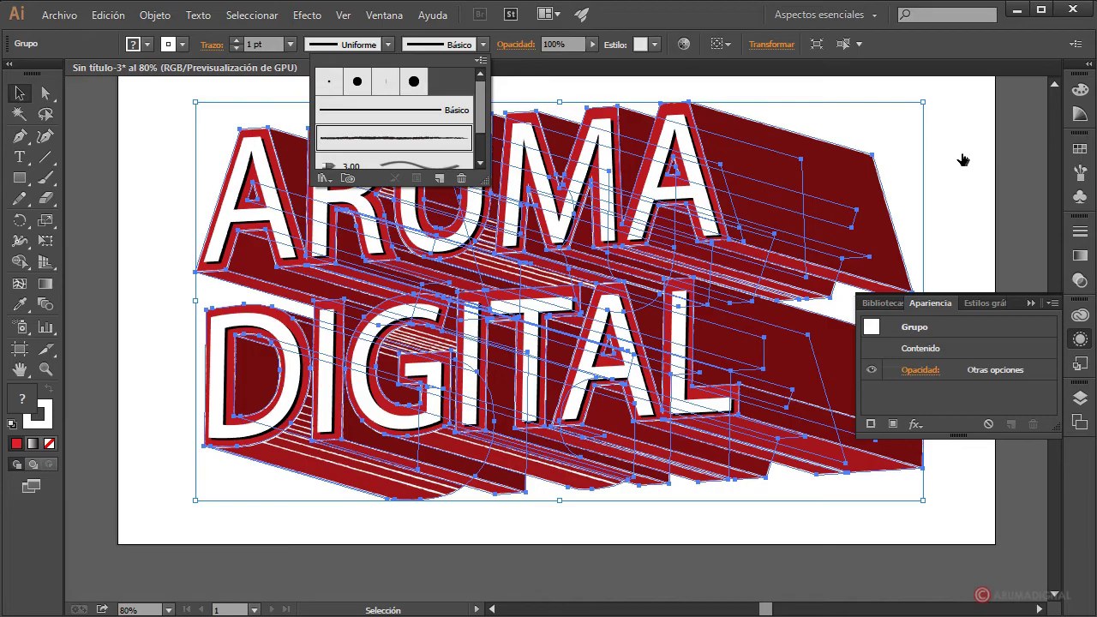
- Give the white facet strokes the charcoal brush and keep a uniform width profile
click(963, 160)
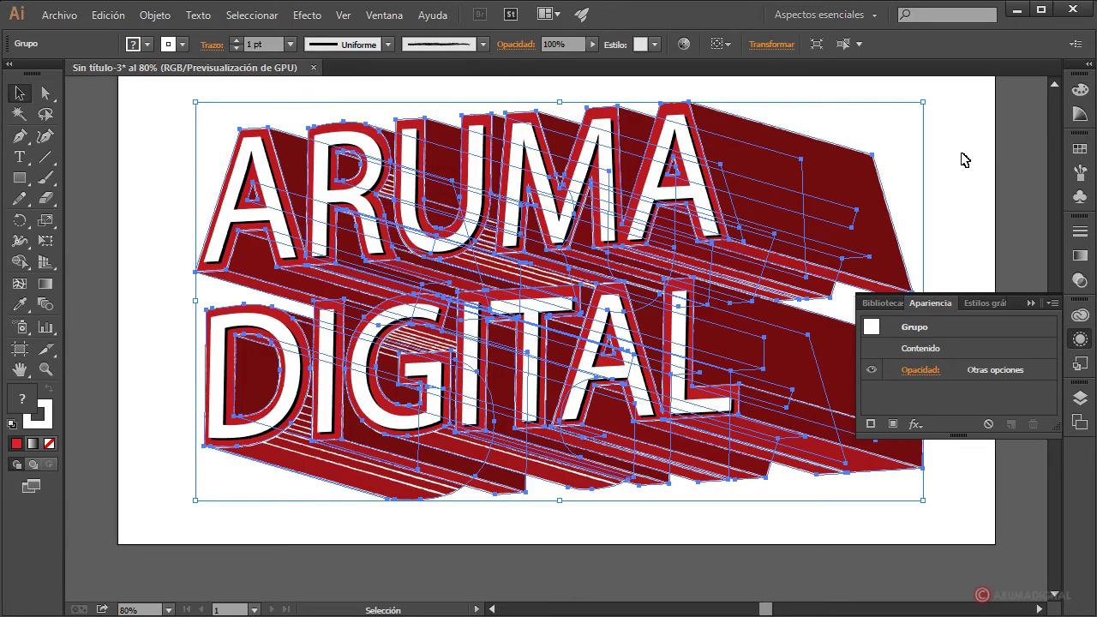
click(963, 160)
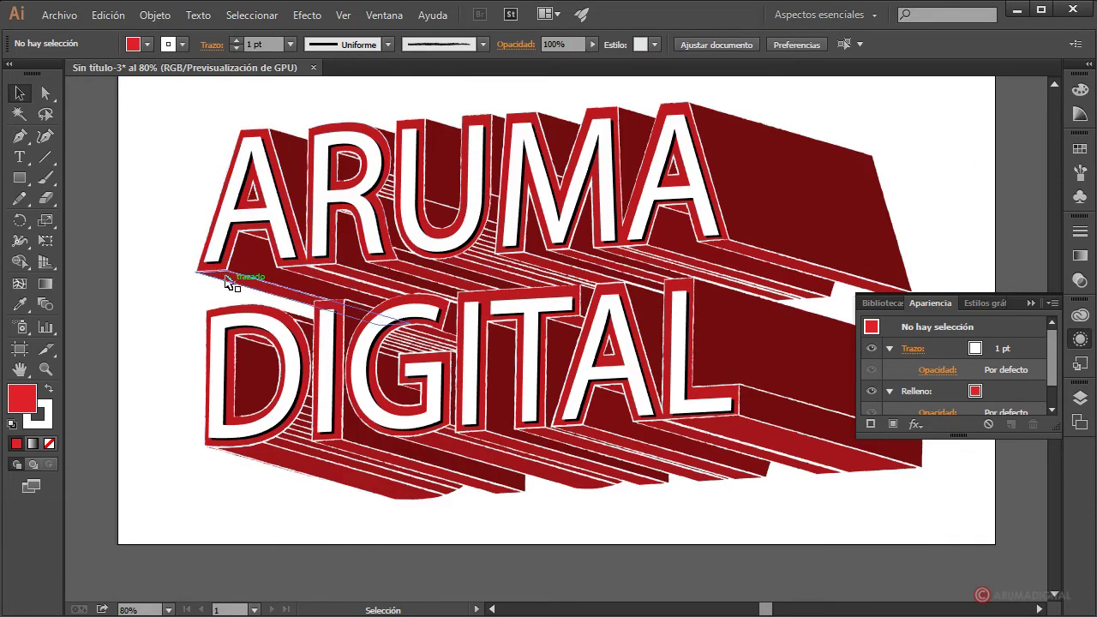
click(771, 177)
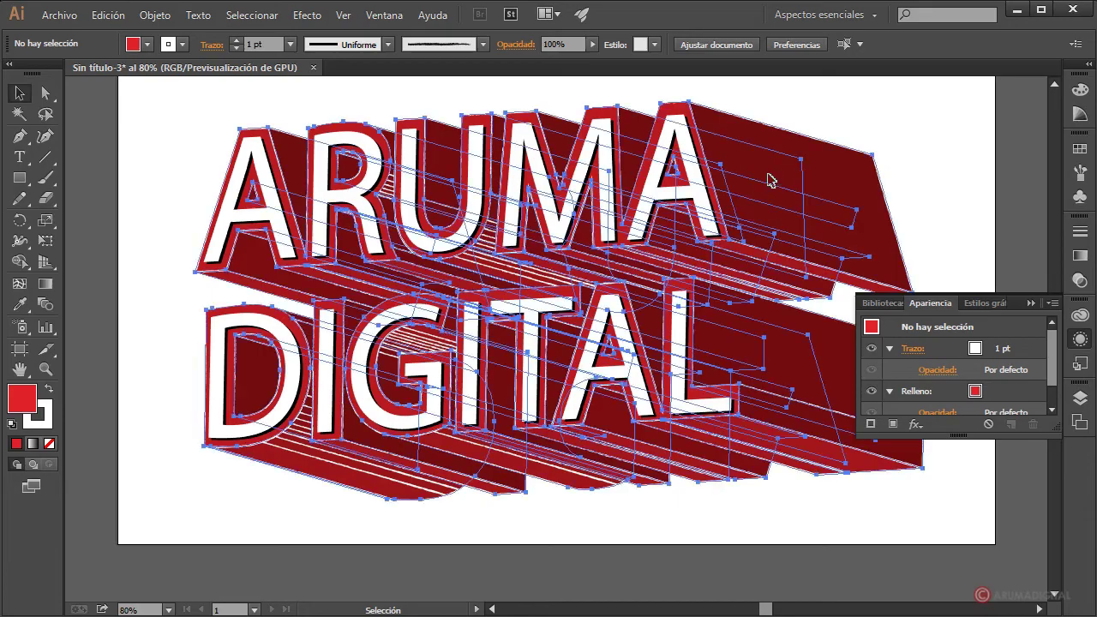
click(389, 45)
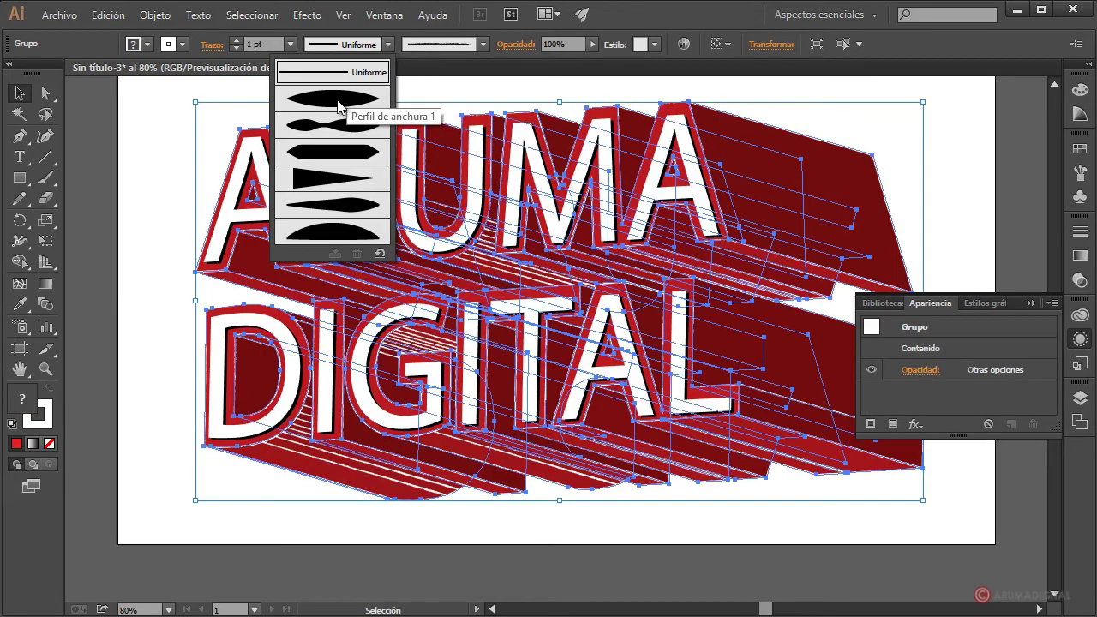
click(952, 146)
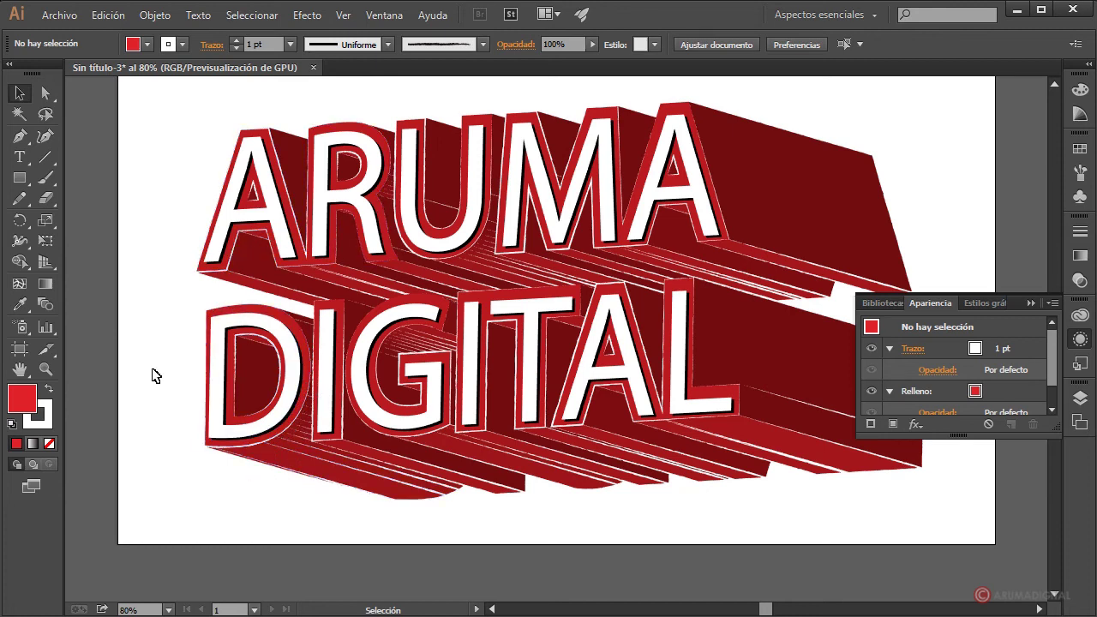
- Select all the artwork and move it up about 40 px
scroll(153, 374, up, 2)
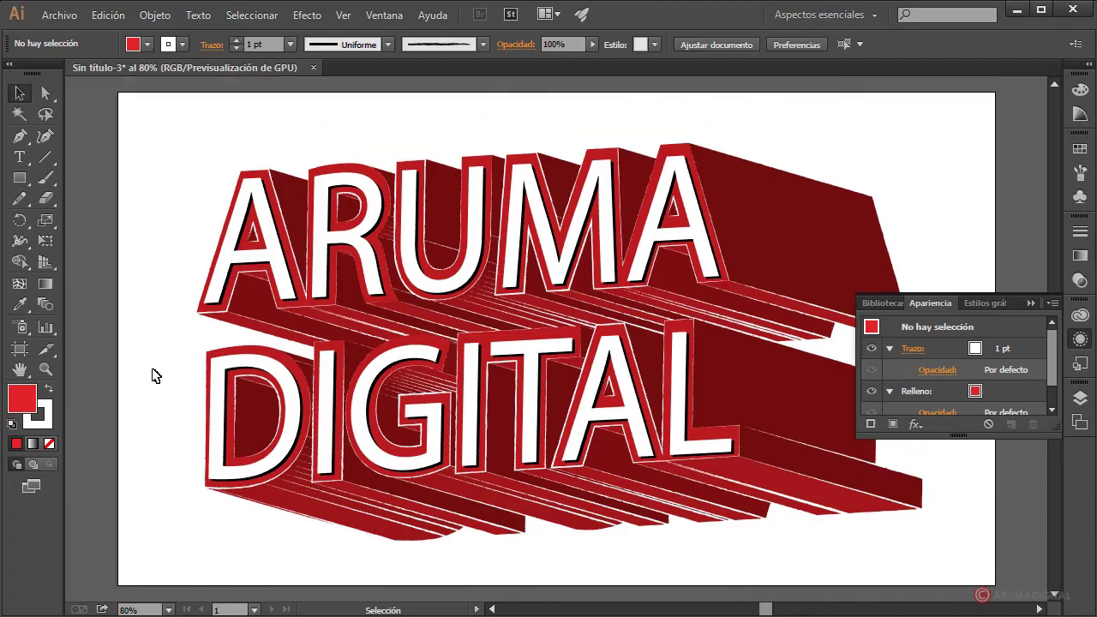
scroll(153, 375, down, 1)
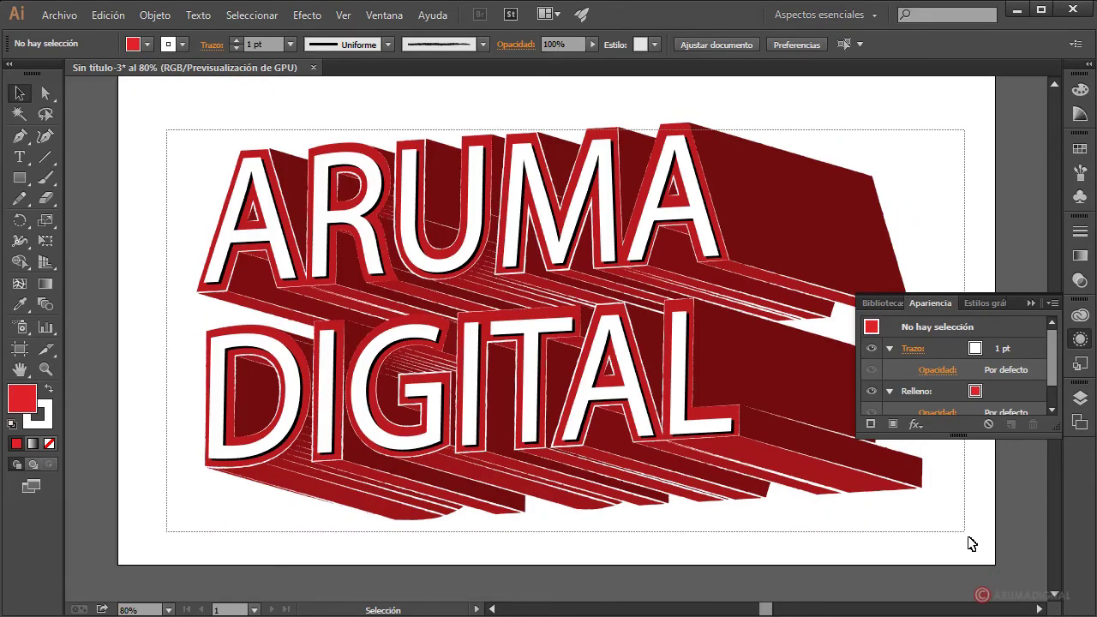
drag(168, 135, 972, 544)
drag(839, 480, 840, 452)
click(99, 454)
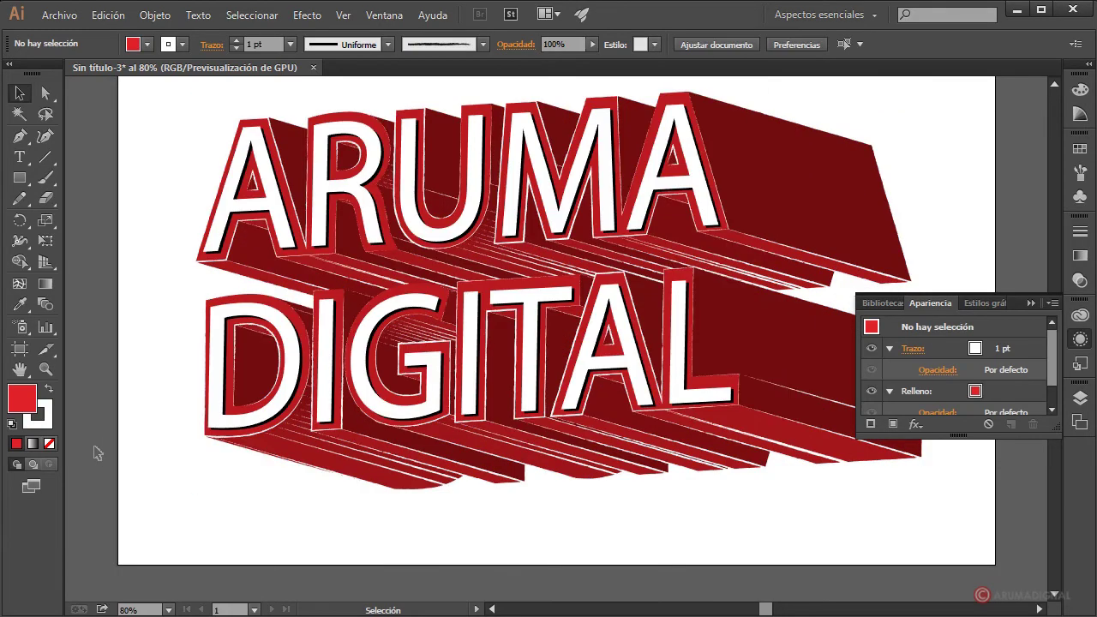
scroll(99, 454, up, 1)
click(19, 178)
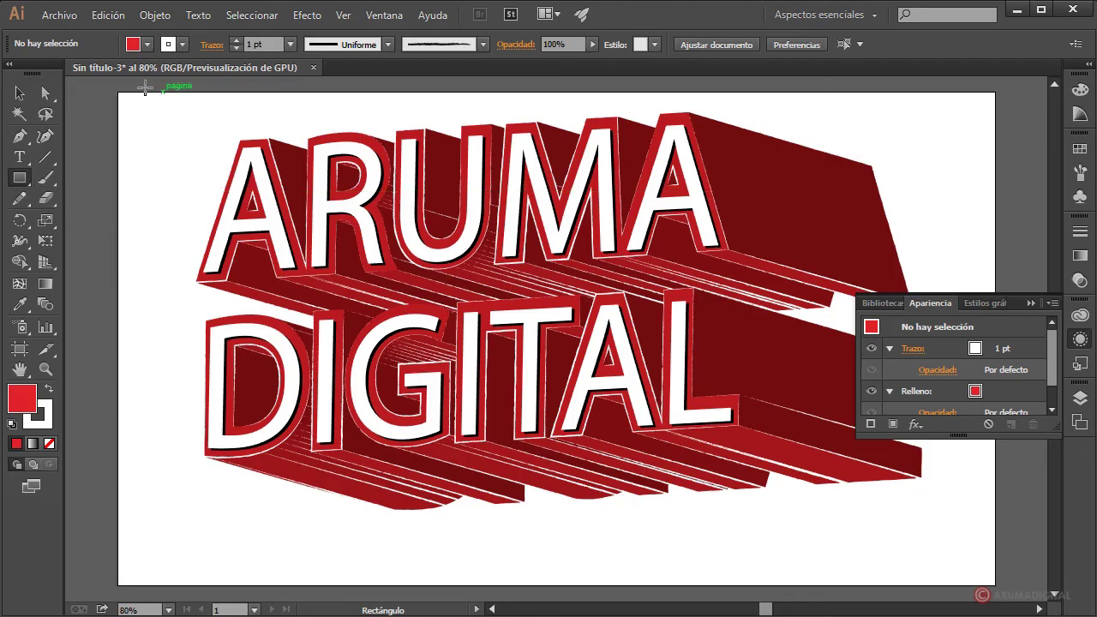
- Draw an orange-filled rectangle covering the whole artboard
drag(119, 90, 996, 586)
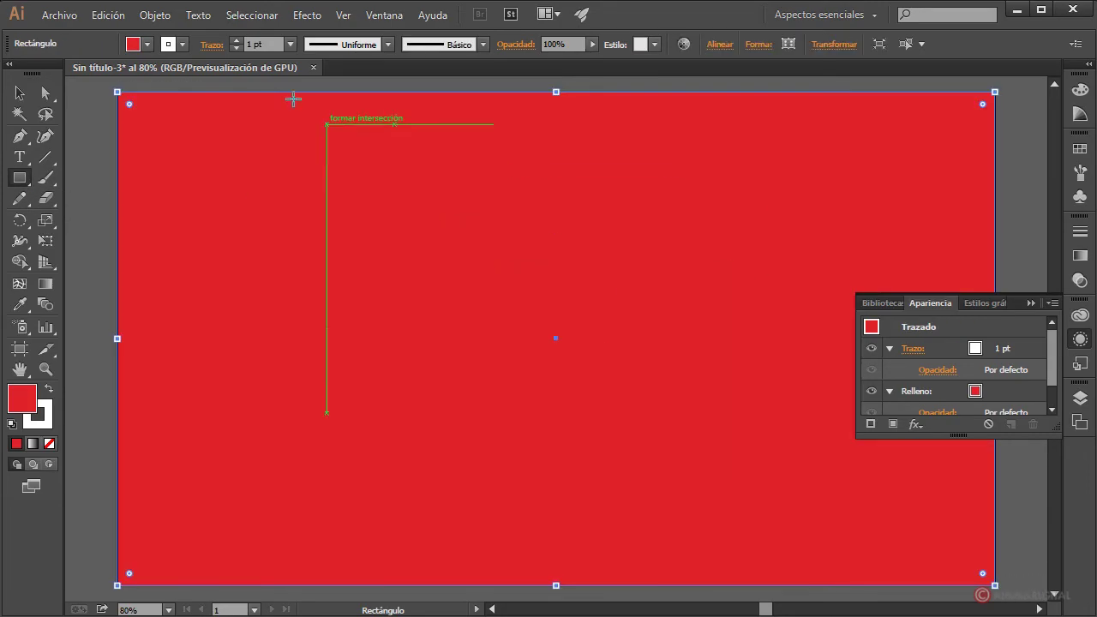
click(148, 45)
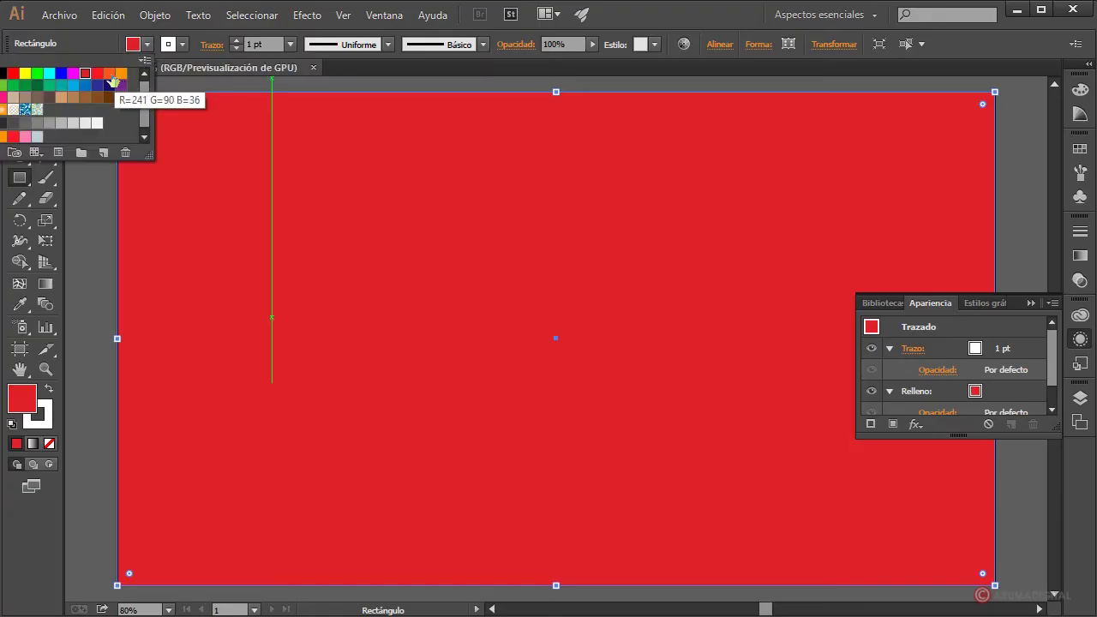
click(109, 74)
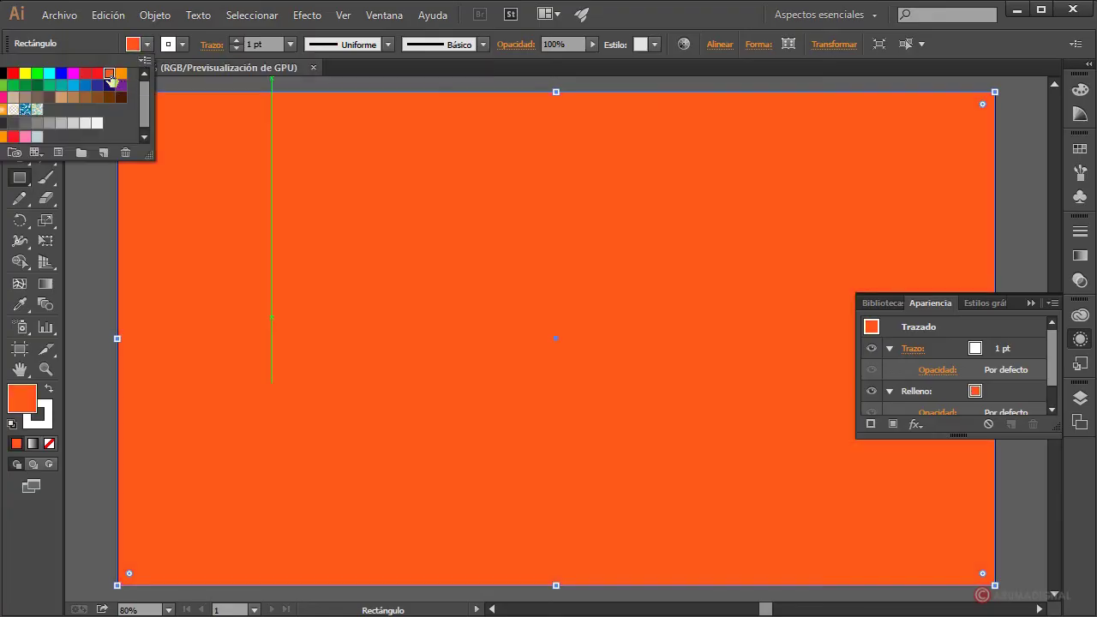
click(634, 17)
- Send the orange rectangle behind the lettering with Organizar > Enviar detrás
key(v)
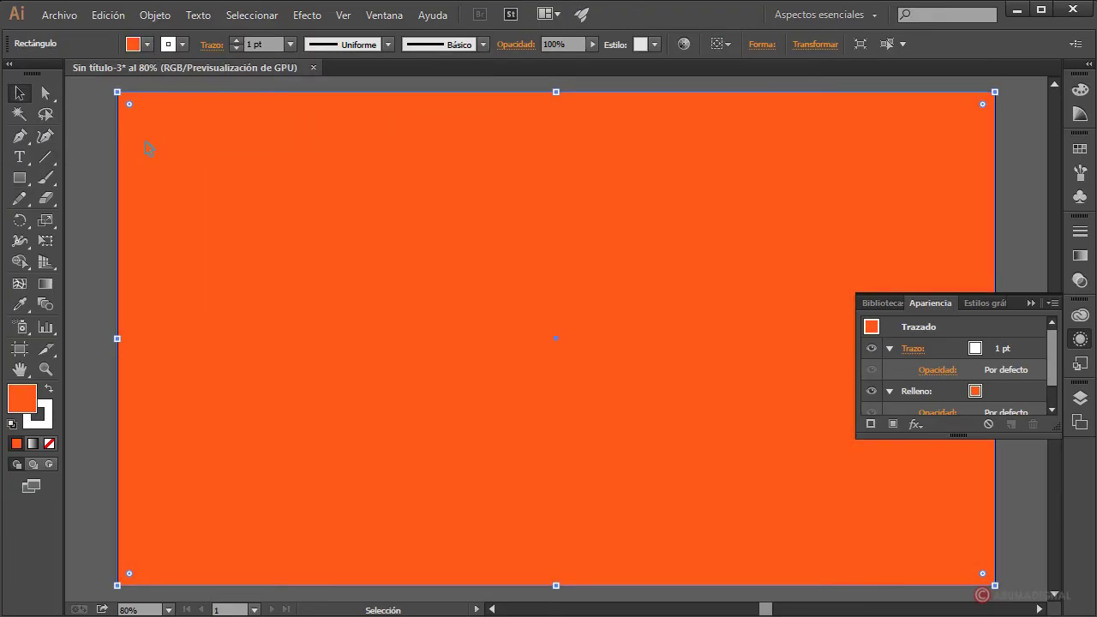
right_click(141, 144)
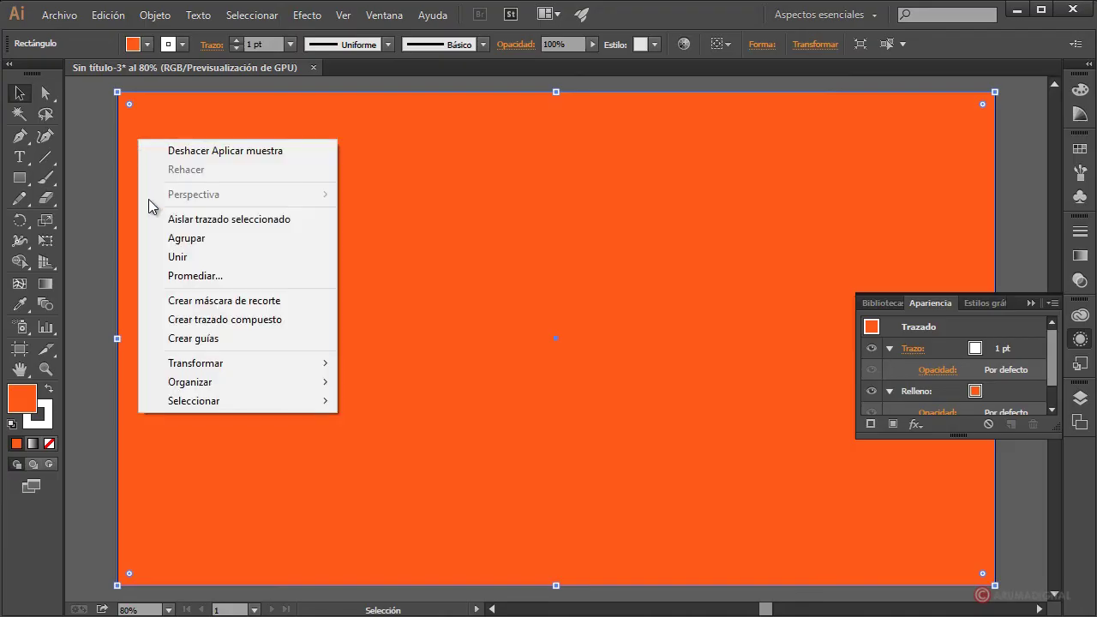
mouse_move(191, 382)
click(403, 441)
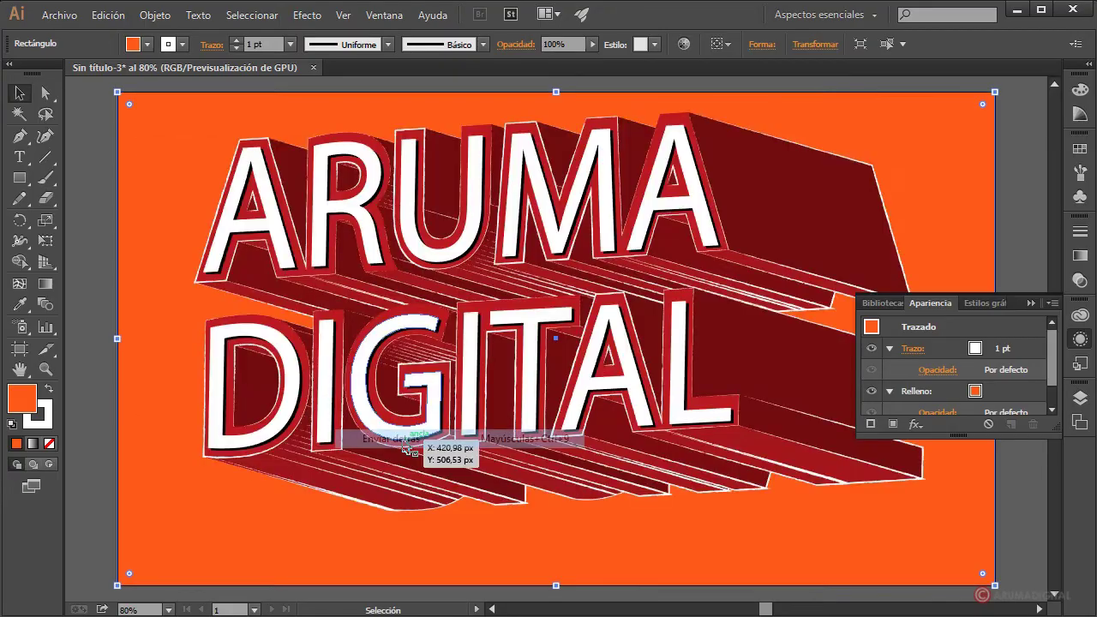
scroll(453, 499, down, 2)
scroll(454, 500, up, 1)
scroll(453, 499, down, 1)
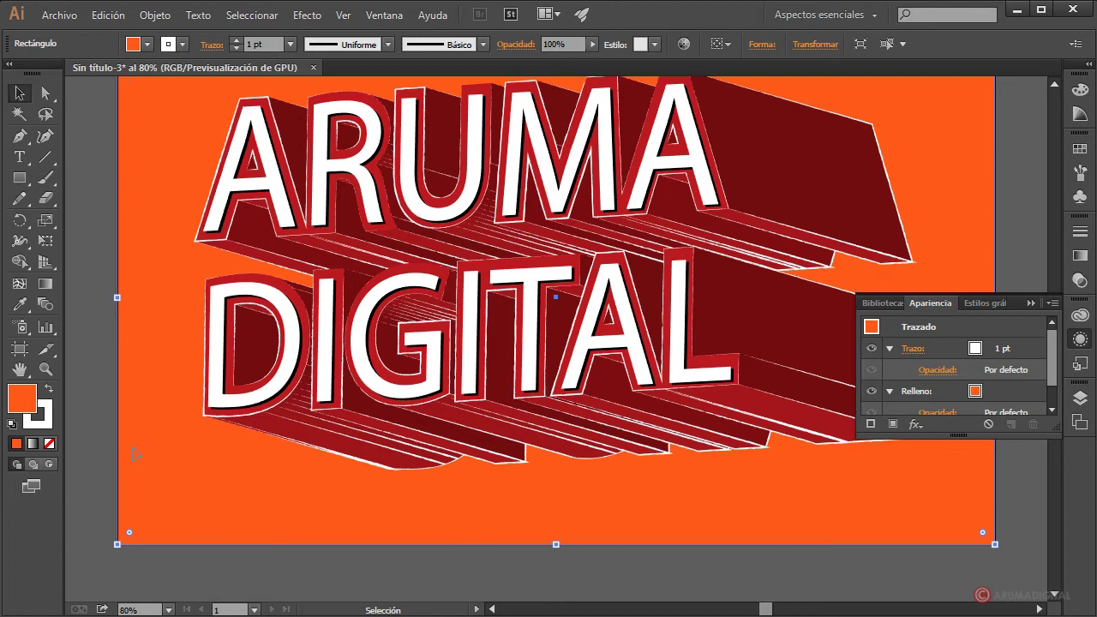
click(96, 412)
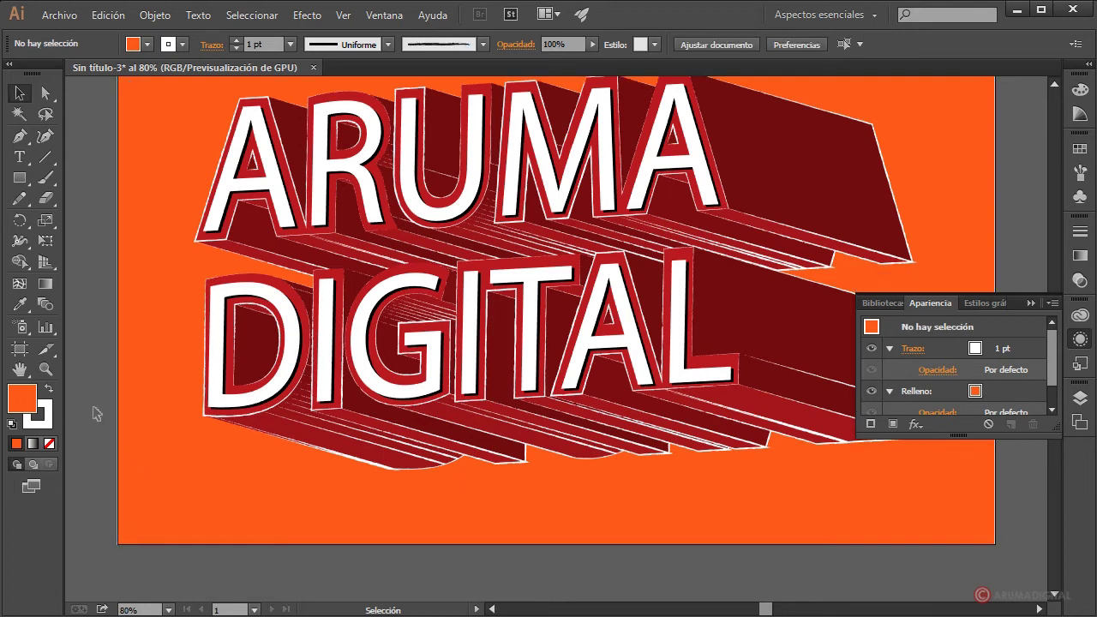
- Draw a wide, flat ellipse below the lettering with the Ellipse tool
click(26, 181)
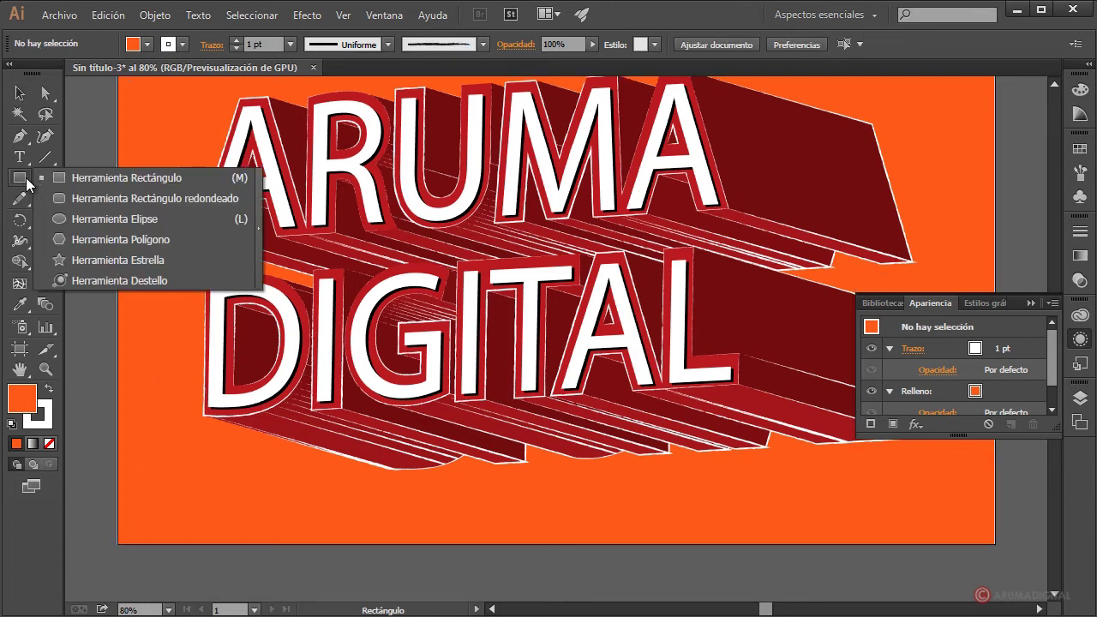
click(115, 219)
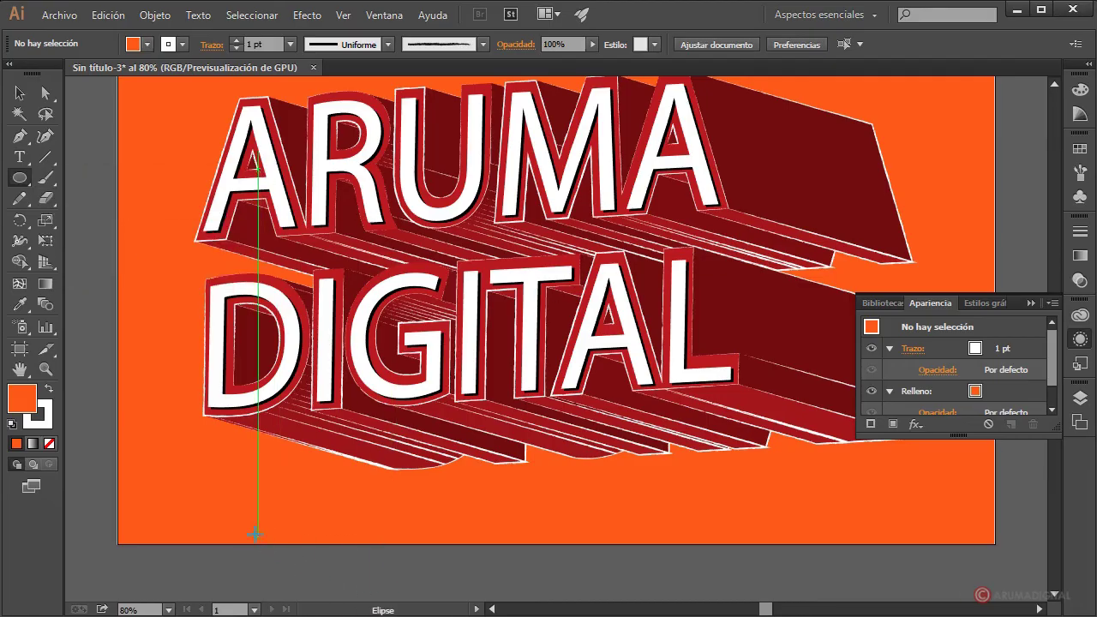
mouse_move(245, 521)
mouse_down()
mouse_move(934, 491)
mouse_move(915, 491)
mouse_up()
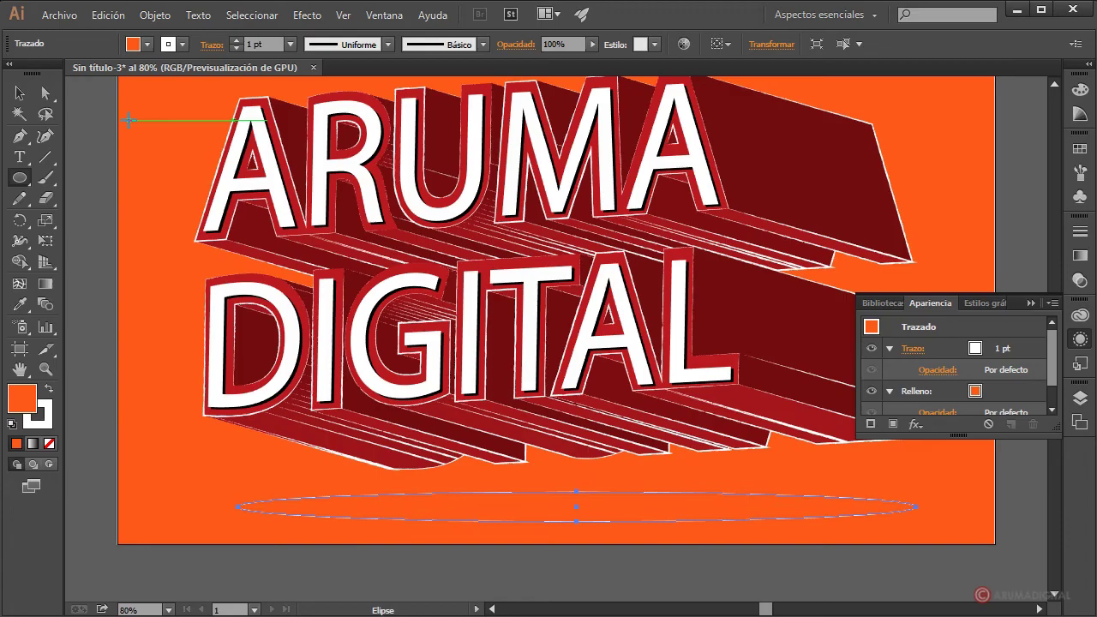
- Fill the ellipse with a Radial gradient from the Degradado panel
click(1091, 264)
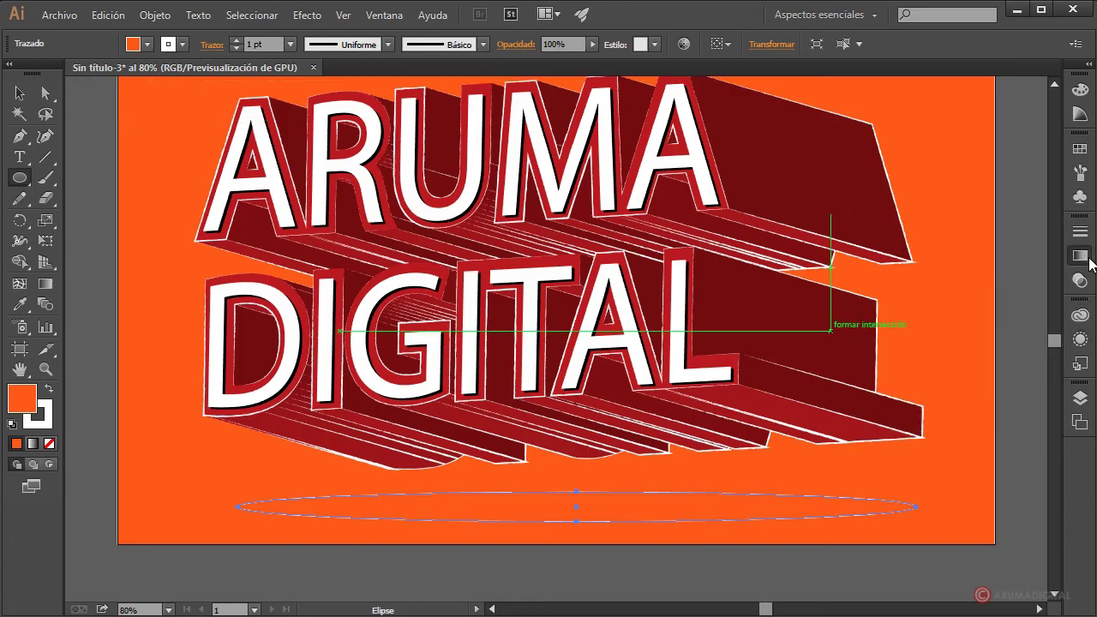
click(1082, 256)
click(994, 241)
click(972, 278)
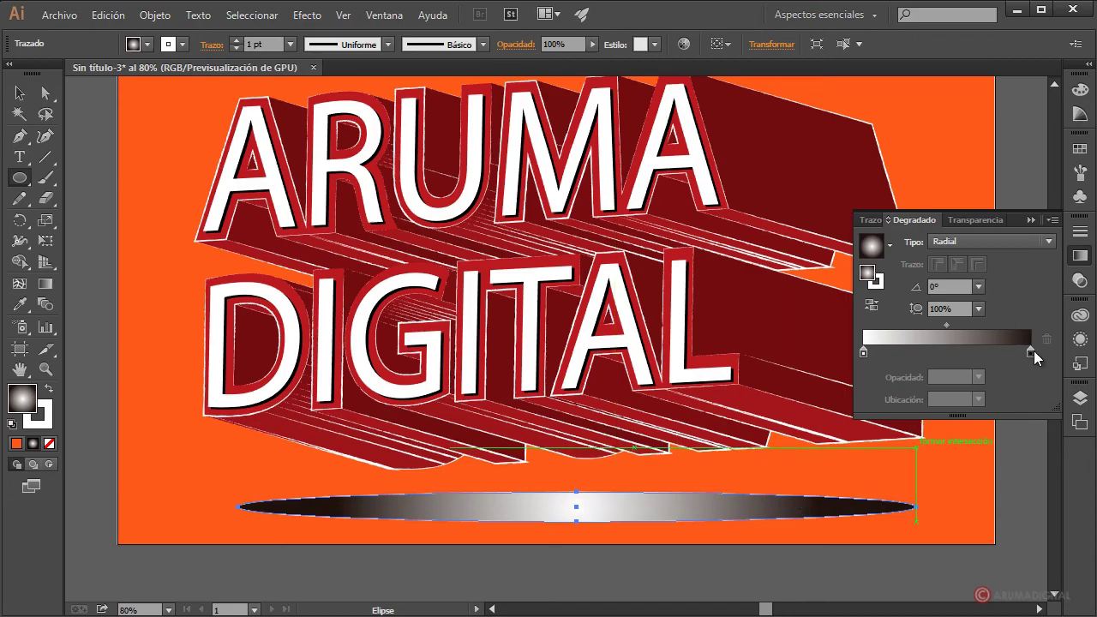
- Set the gradient to dark centre, white ends, squashed vertically to a 6.6% aspect ratio
mouse_move(1031, 350)
mouse_down()
mouse_move(866, 352)
mouse_move(1031, 352)
mouse_up()
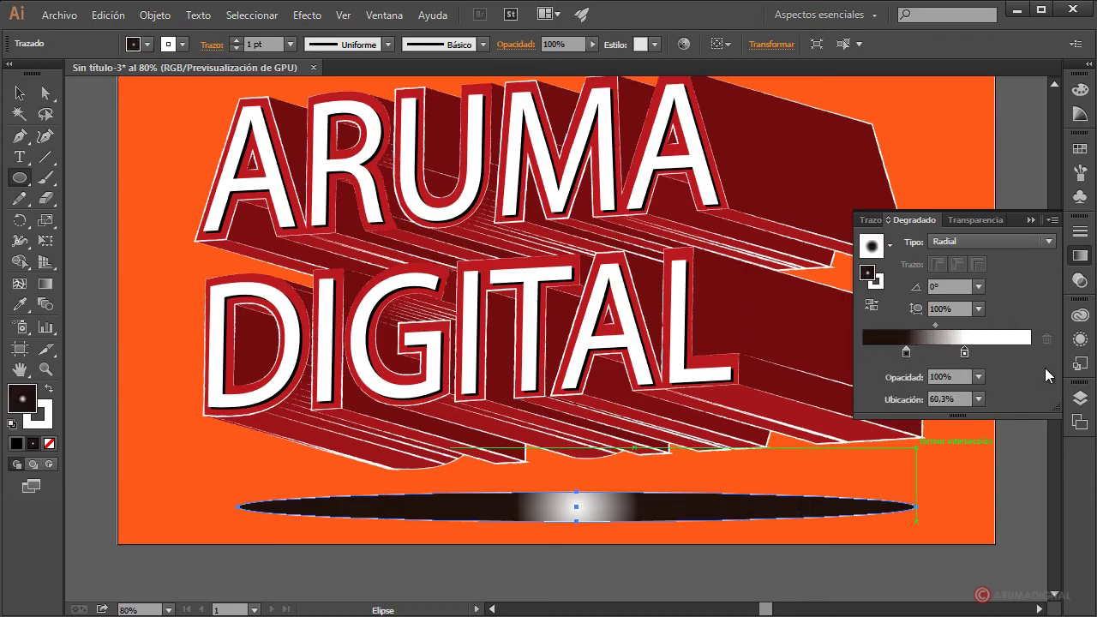
drag(906, 352, 862, 352)
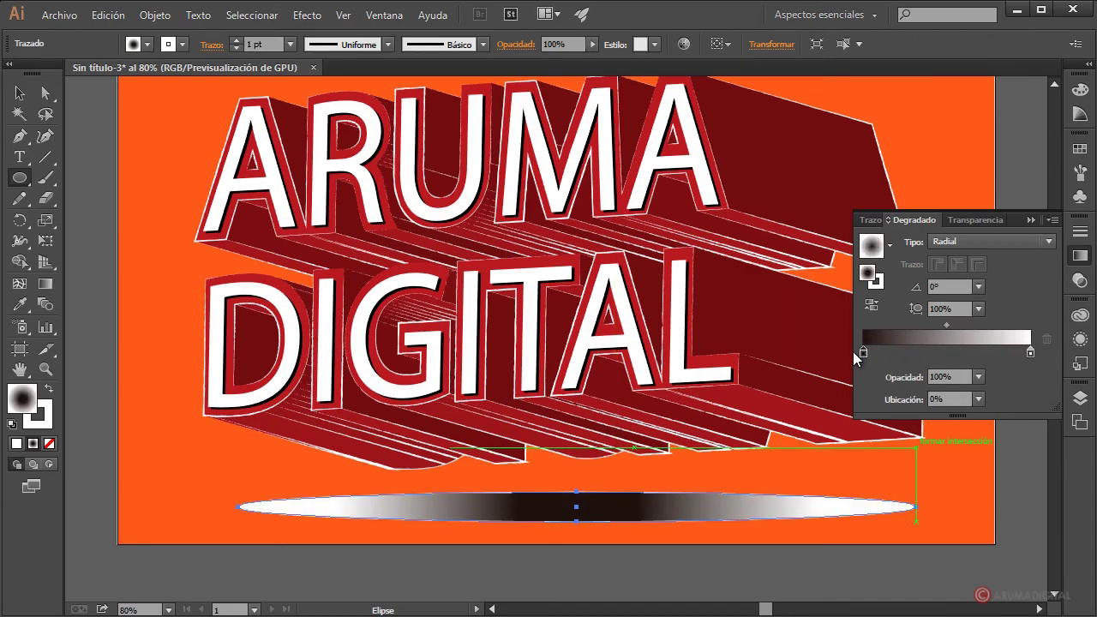
click(48, 289)
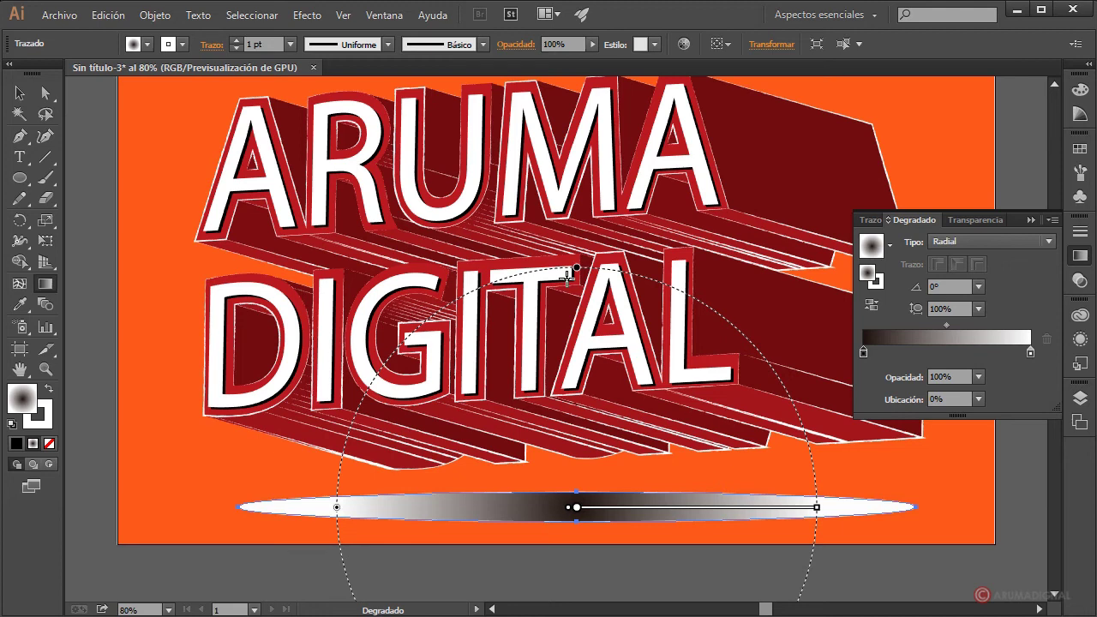
mouse_move(579, 267)
mouse_down()
mouse_move(587, 391)
mouse_move(571, 478)
mouse_move(579, 494)
mouse_up()
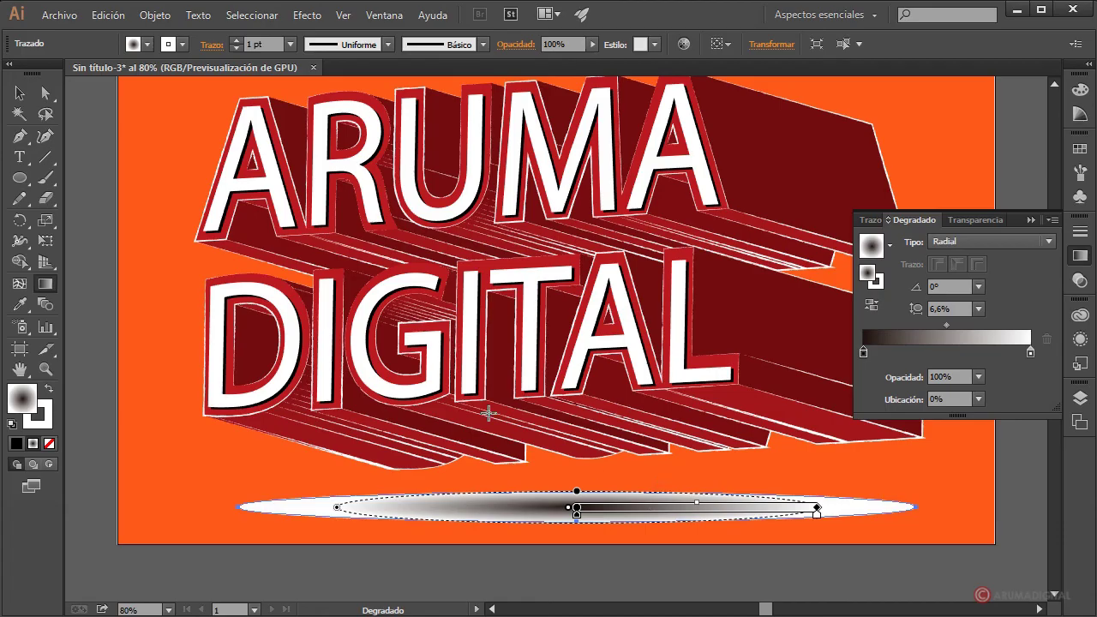
click(20, 94)
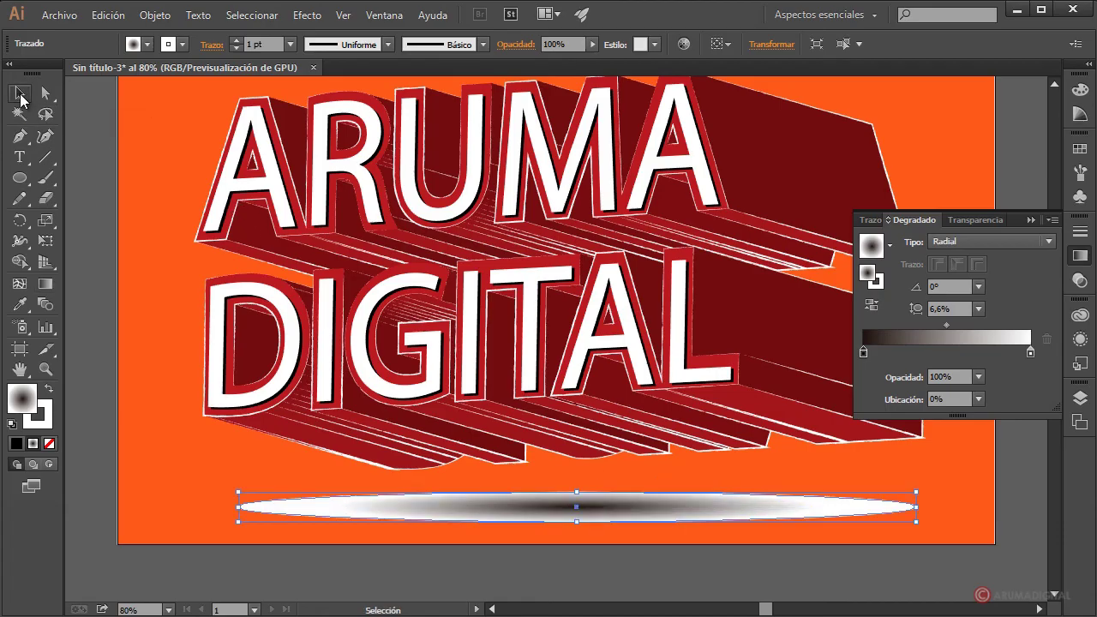
click(871, 518)
- Set the shadow ellipse to Multiplicar blend mode at 56% opacity
click(865, 512)
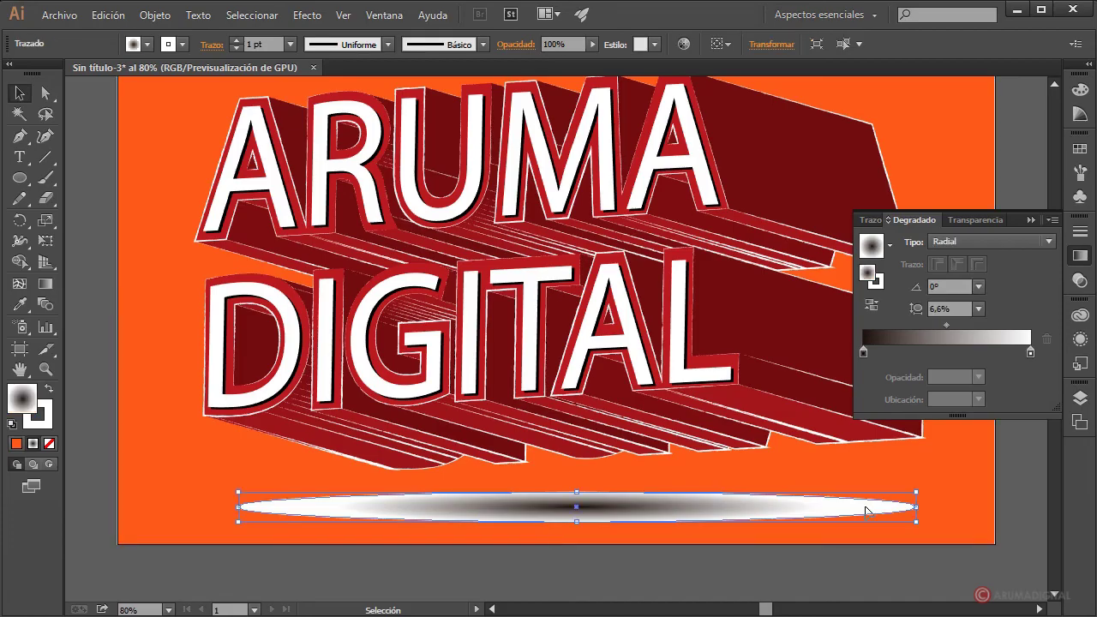
click(969, 219)
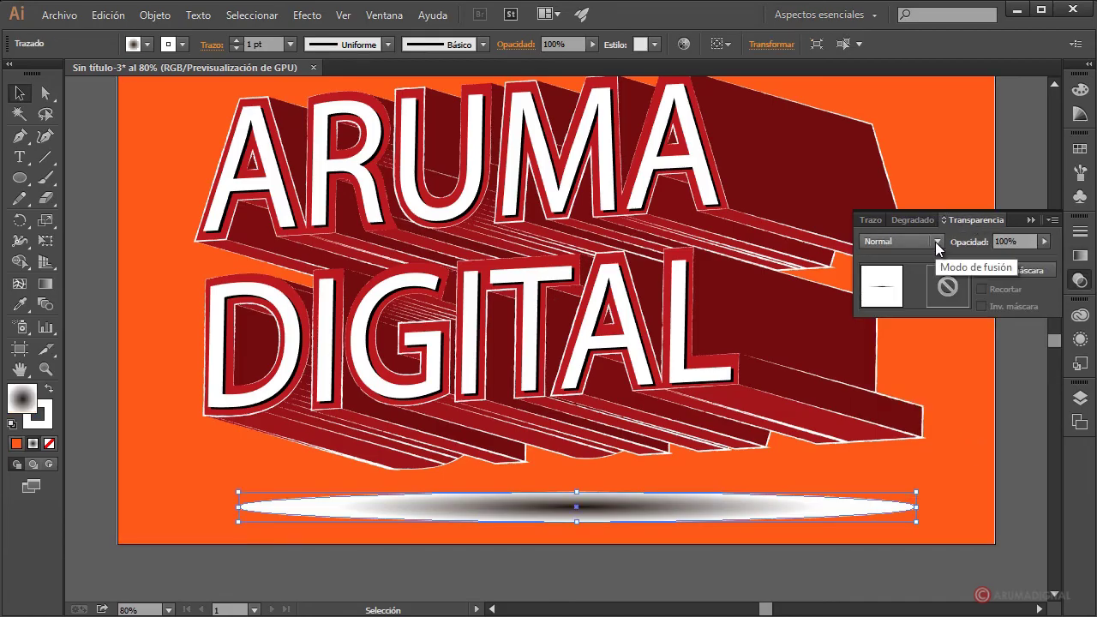
click(935, 242)
click(898, 299)
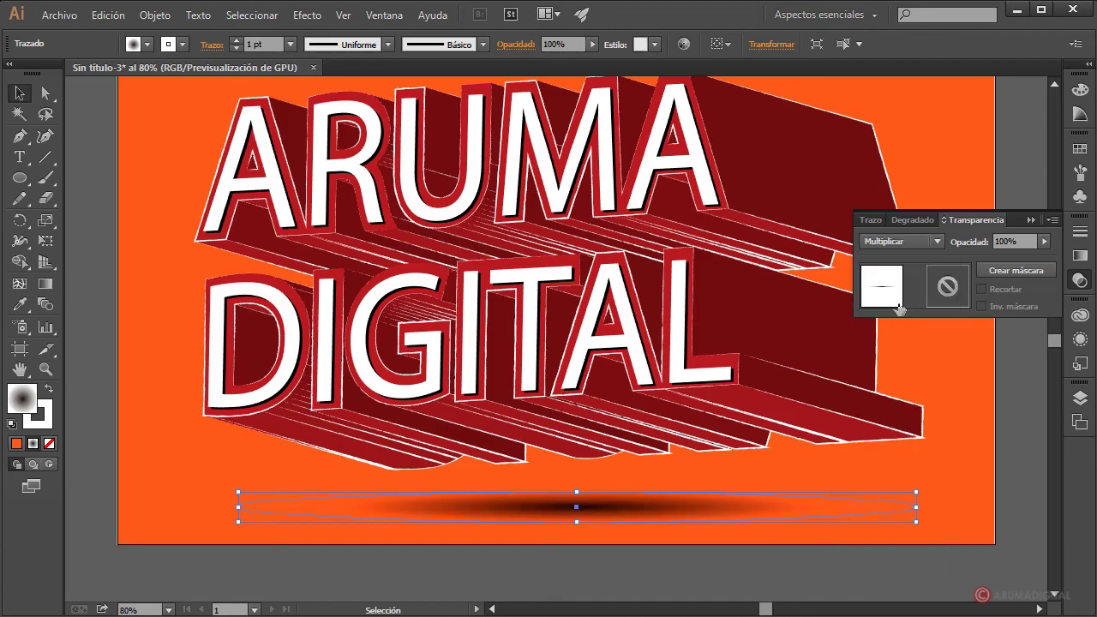
click(938, 442)
click(730, 502)
click(1045, 241)
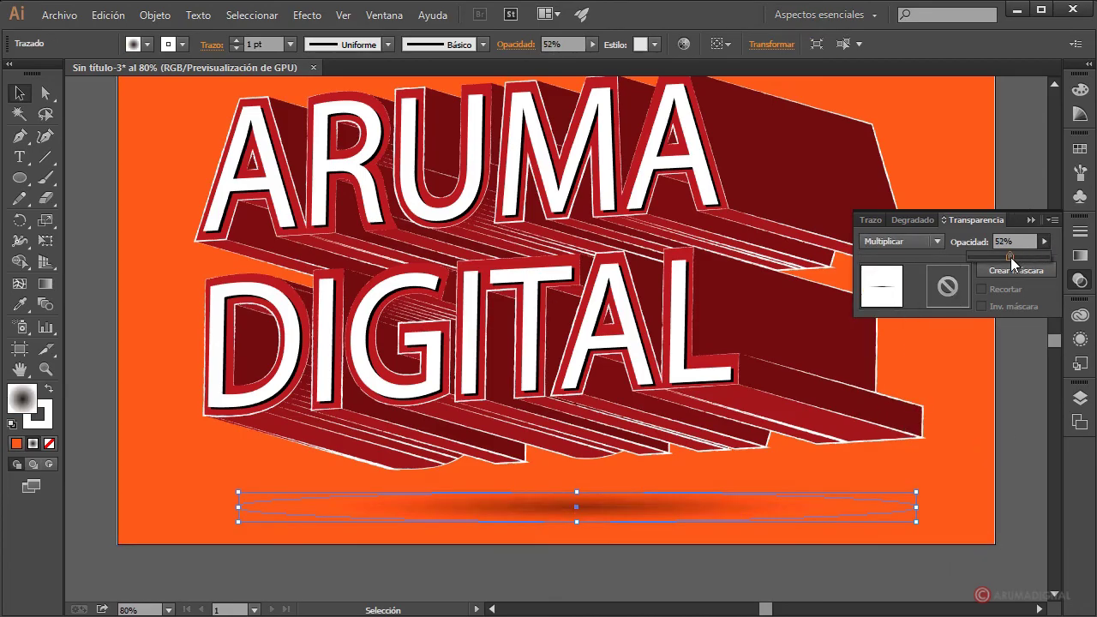
drag(1013, 257, 1018, 386)
click(1008, 442)
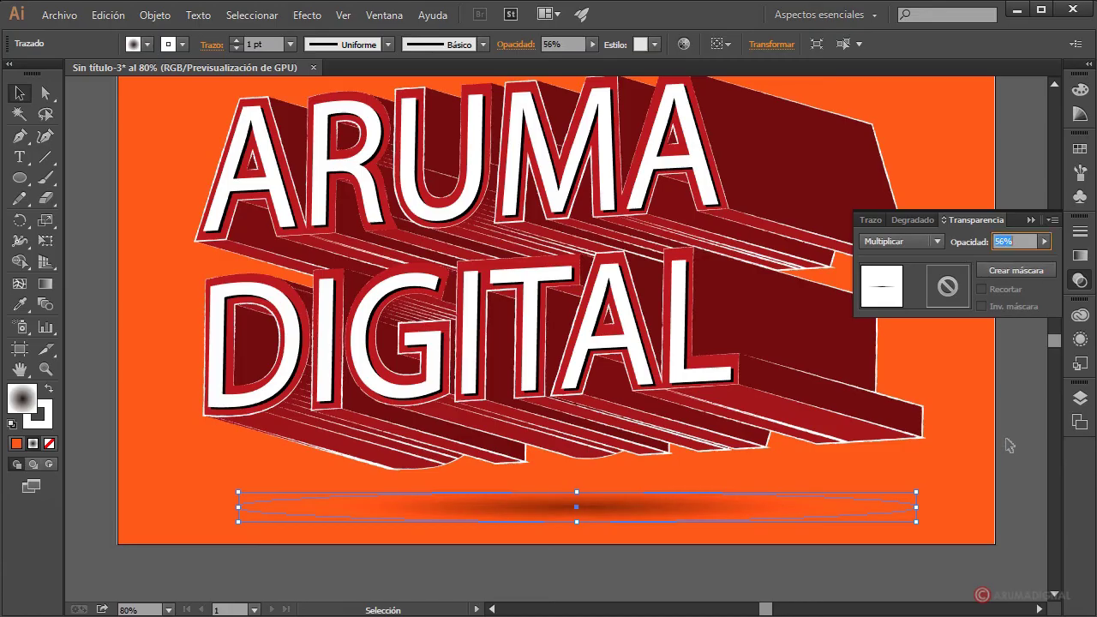
click(1011, 444)
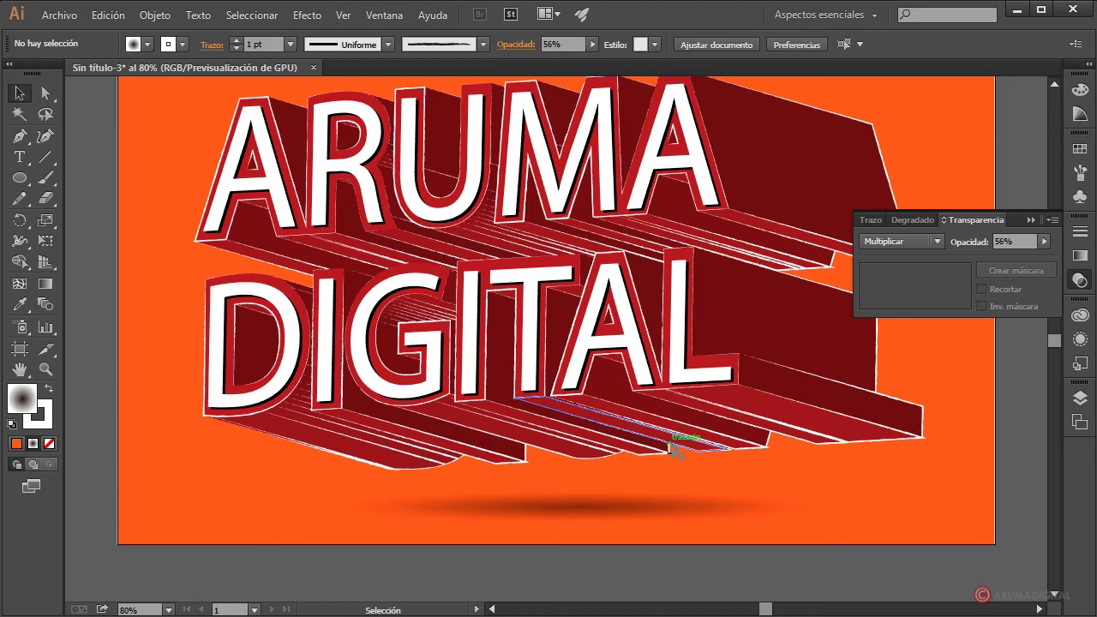
- Stretch the ellipse's top and bottom edges outward to make the shadow taller
click(541, 509)
drag(577, 521, 576, 540)
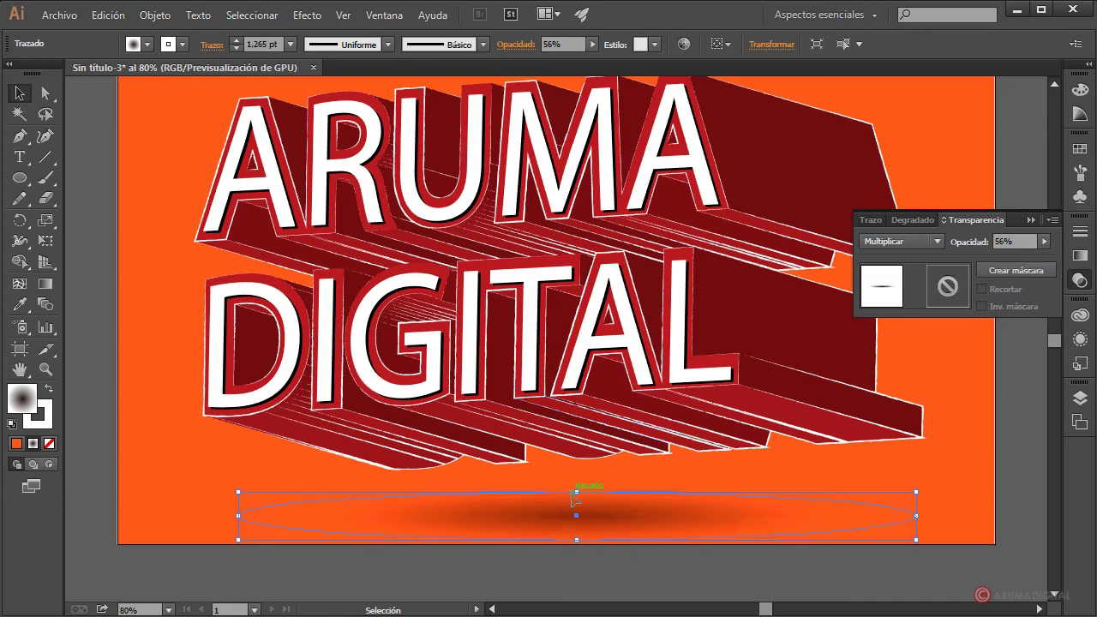
drag(577, 493, 577, 485)
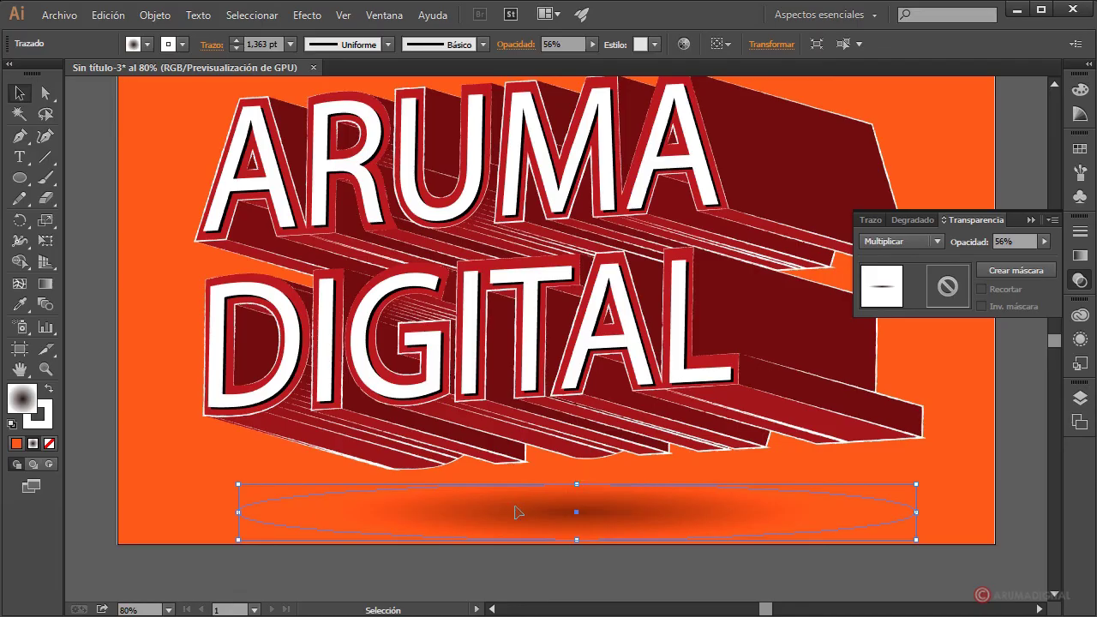
click(1003, 470)
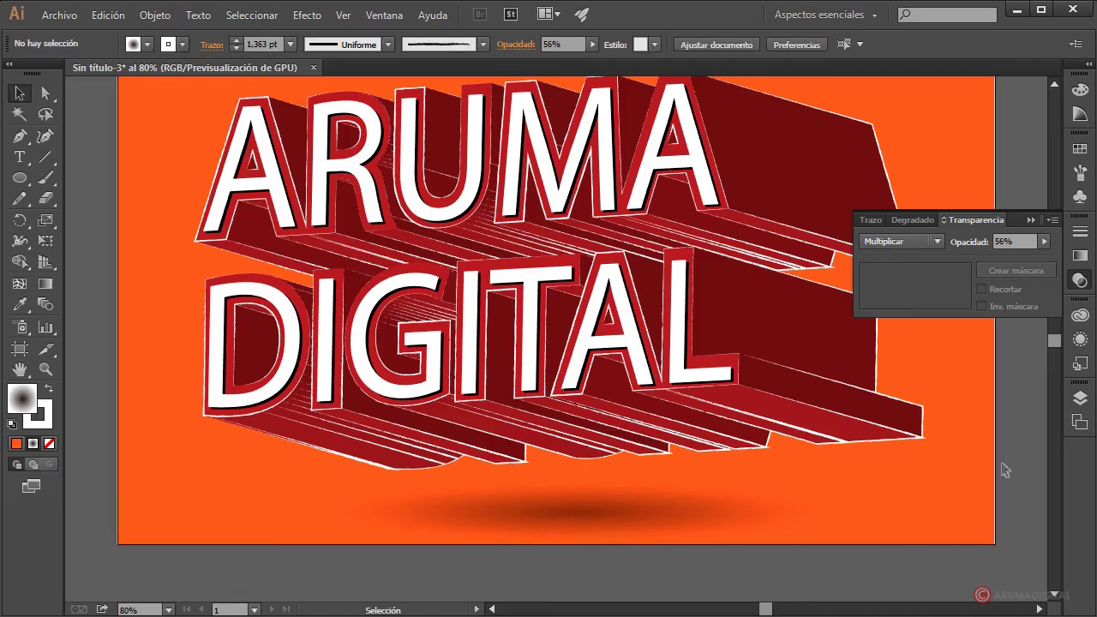
- Set the 3D lettering's stroke to [Ninguno] and deselect to check the clean edges
click(829, 394)
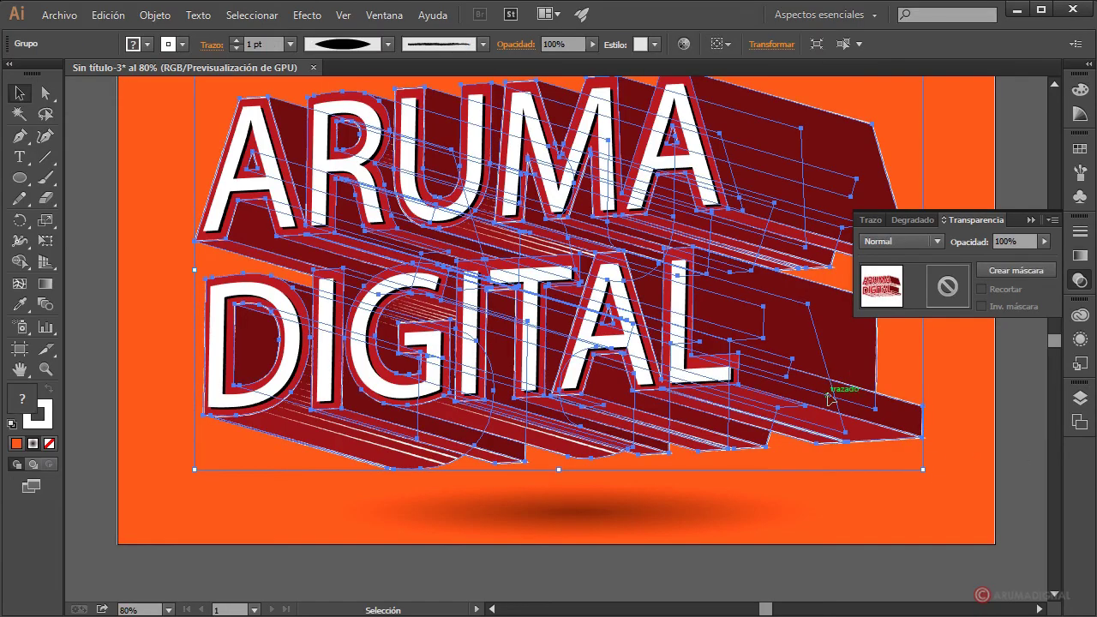
click(182, 43)
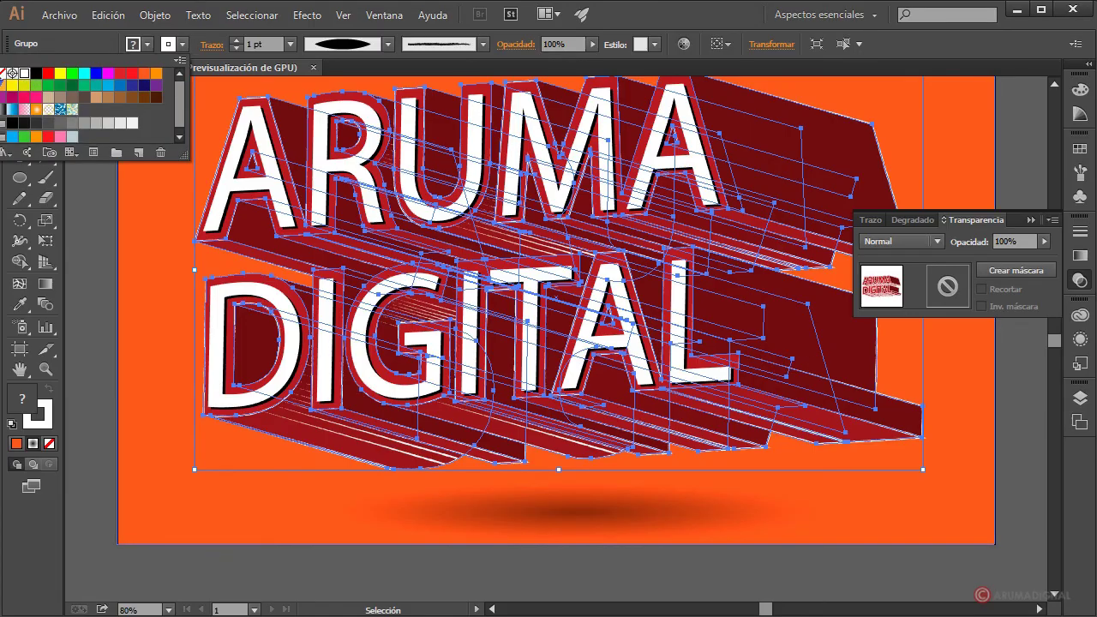
click(10, 73)
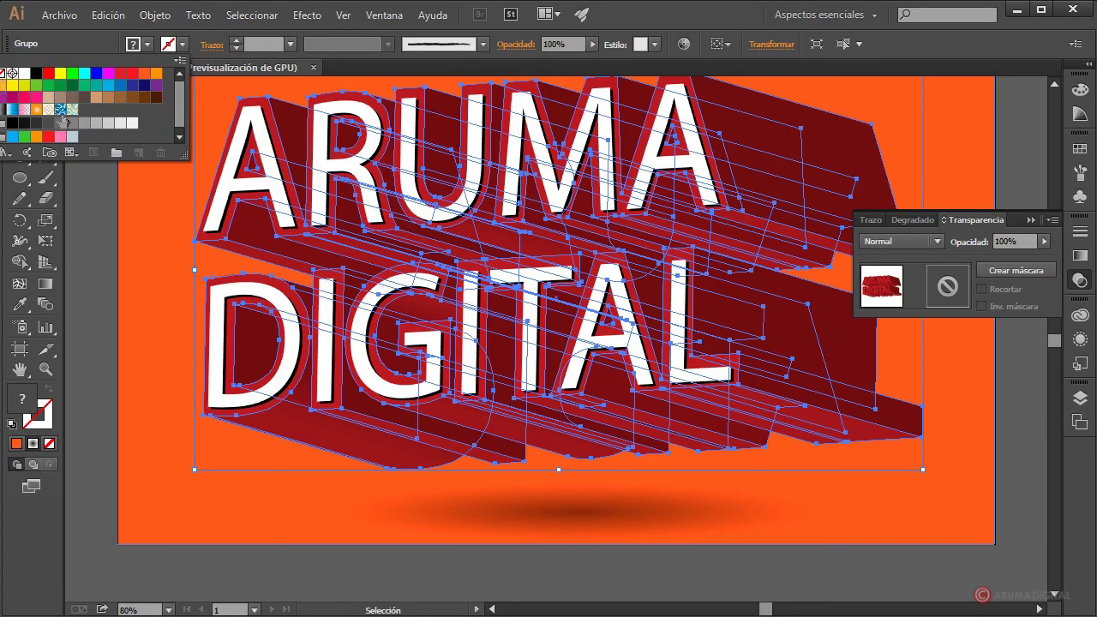
click(1029, 363)
click(1025, 379)
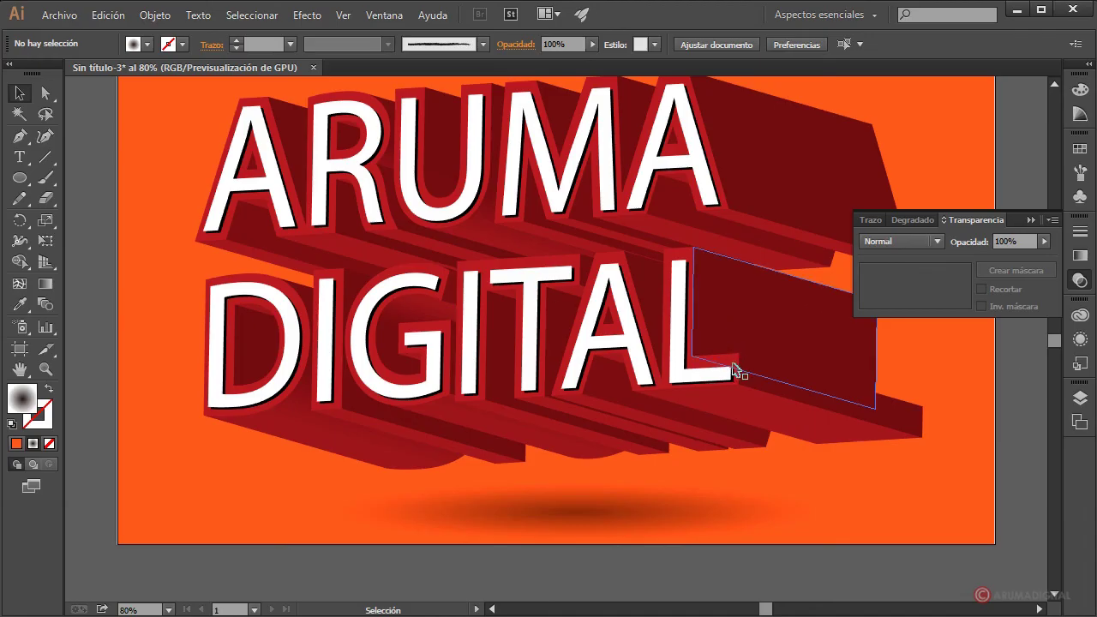
drag(875, 409, 742, 375)
click(1000, 382)
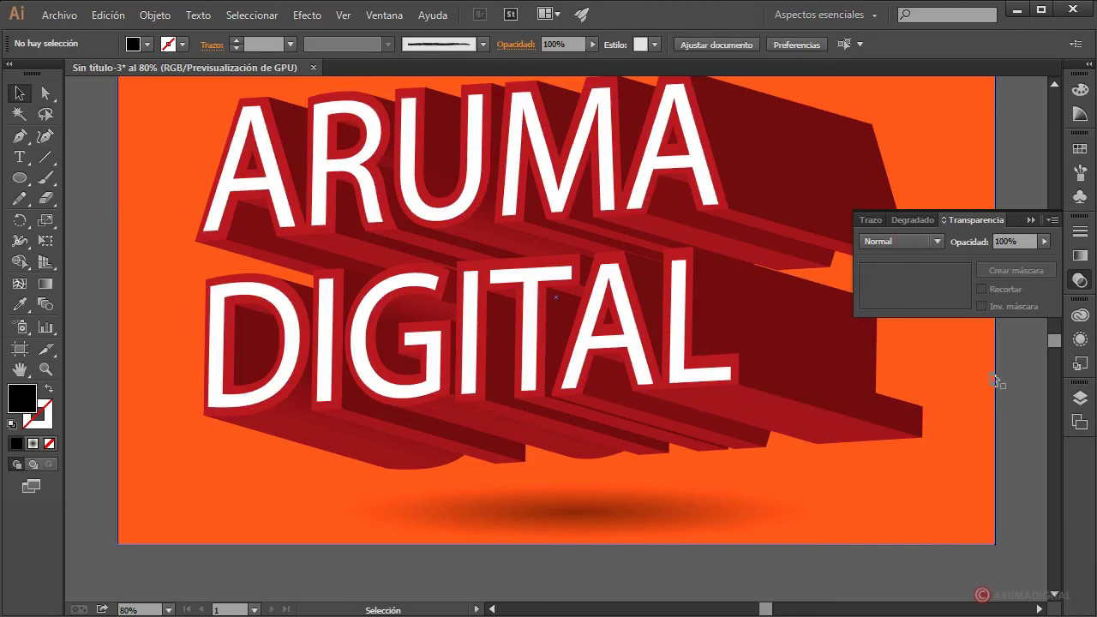
click(992, 379)
click(1040, 364)
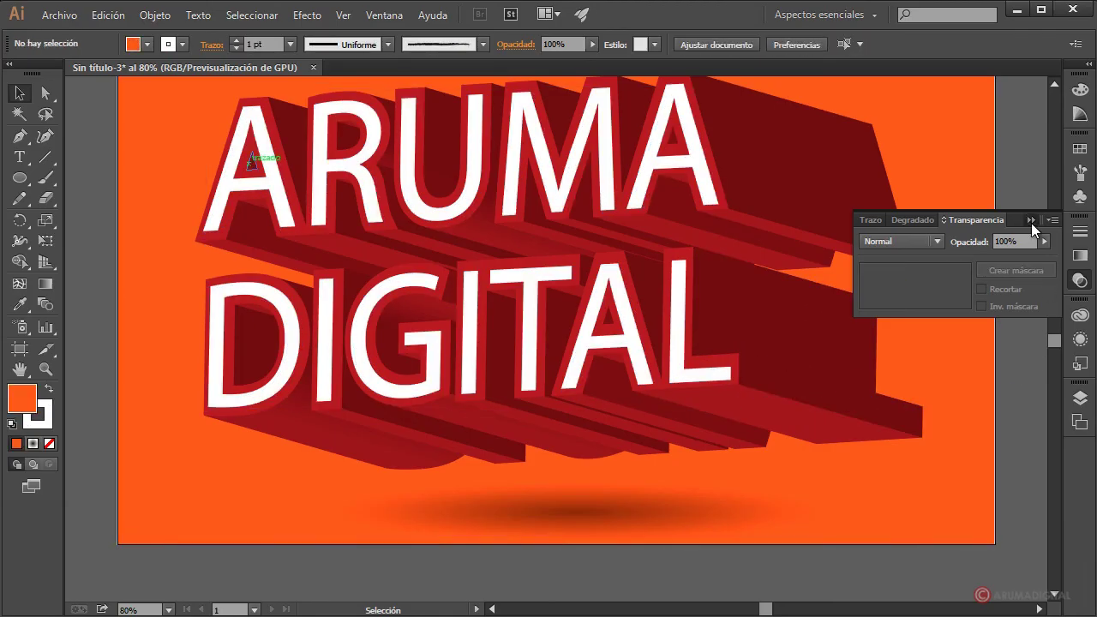
click(1031, 223)
scroll(1028, 223, up, 1)
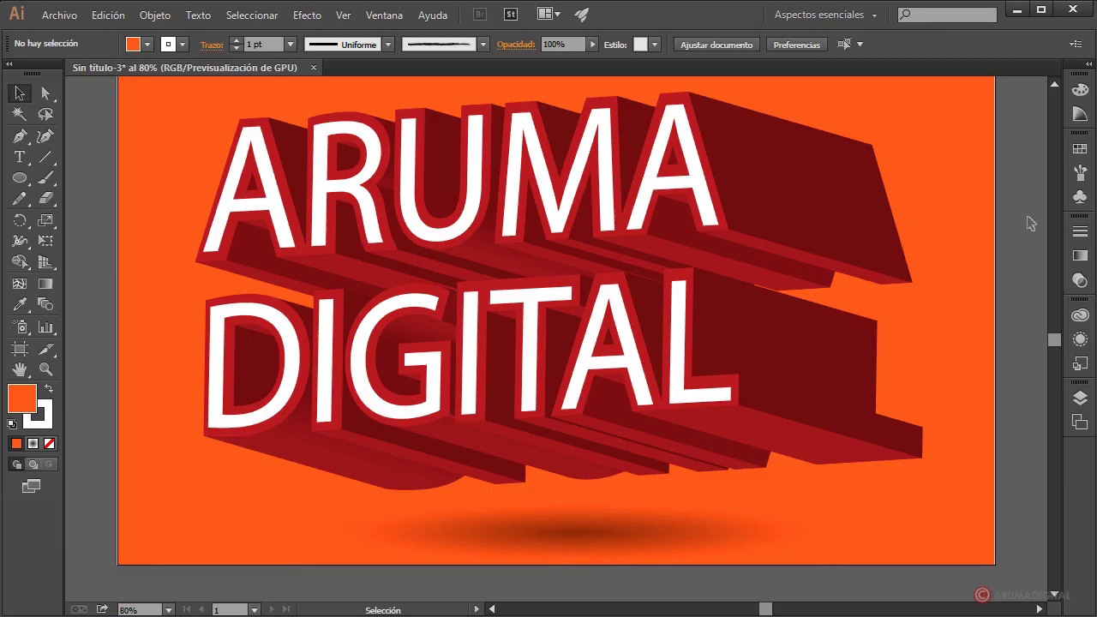